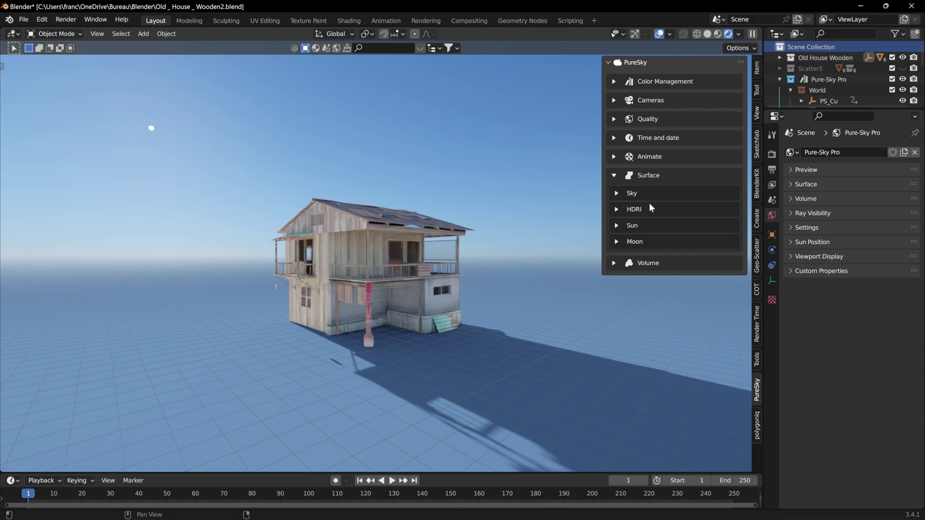
Expand the HDRI subpanel under Surface in the PureSky sidebar tab.
left_click(616, 210)
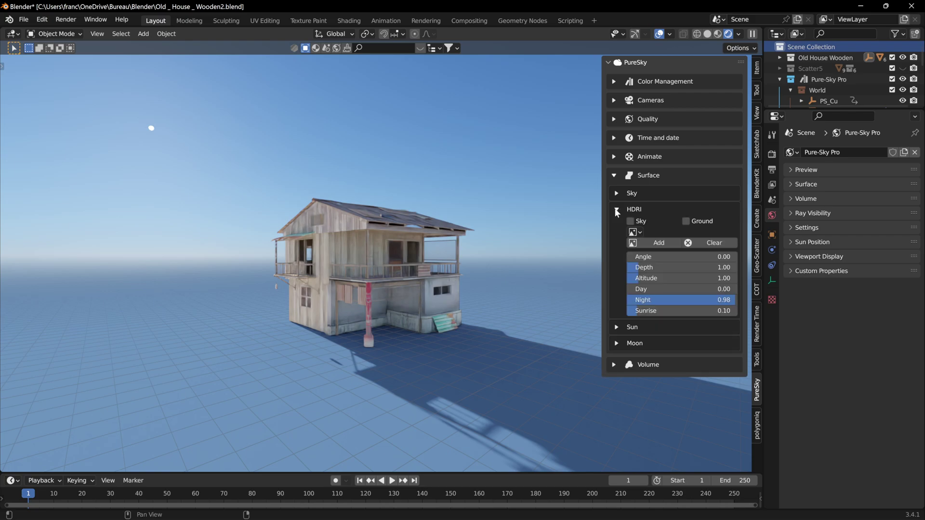
Add drakensberg_solitary_mountain_8k.exr from Downloads as the Pure-Sky HDRI.
left_click(664, 242)
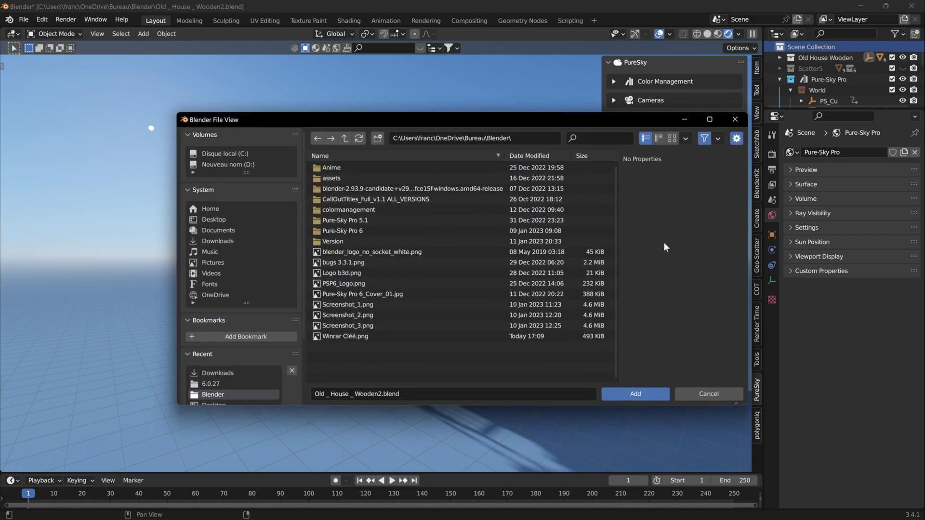
left_click(216, 220)
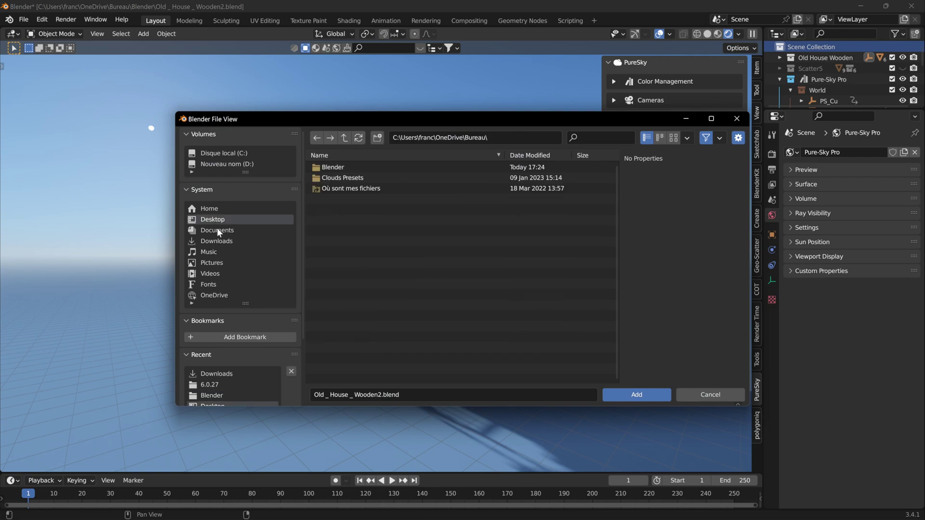
left_click(217, 241)
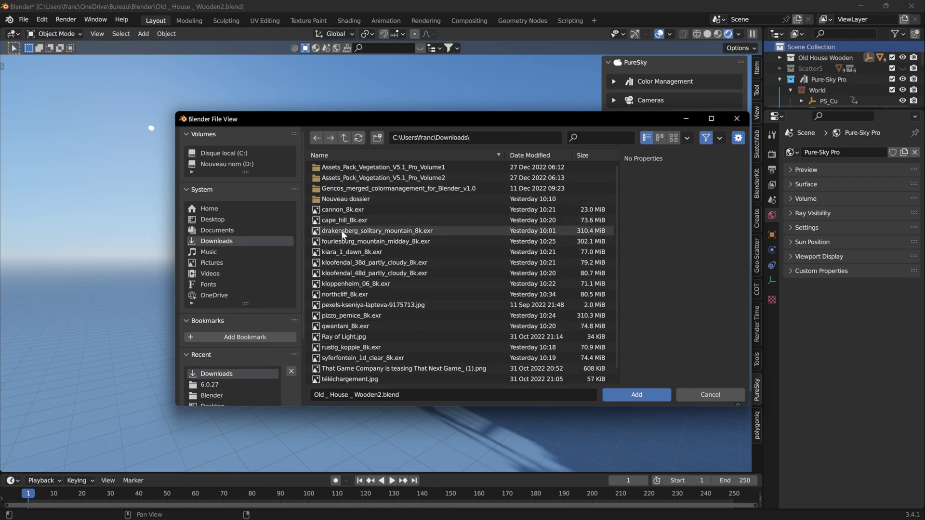
left_click(674, 138)
scroll(422, 230, "down", 2)
scroll(422, 230, "down", 1)
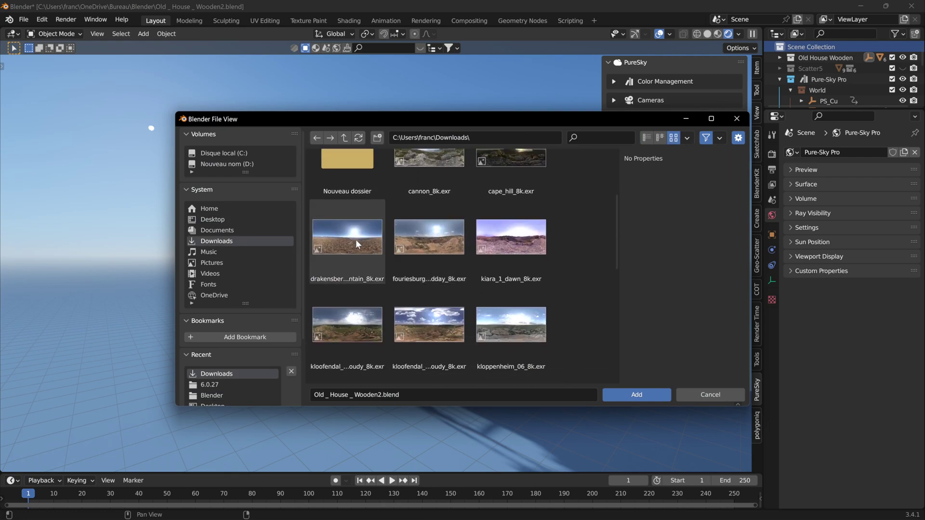
left_click(356, 240)
left_click(636, 396)
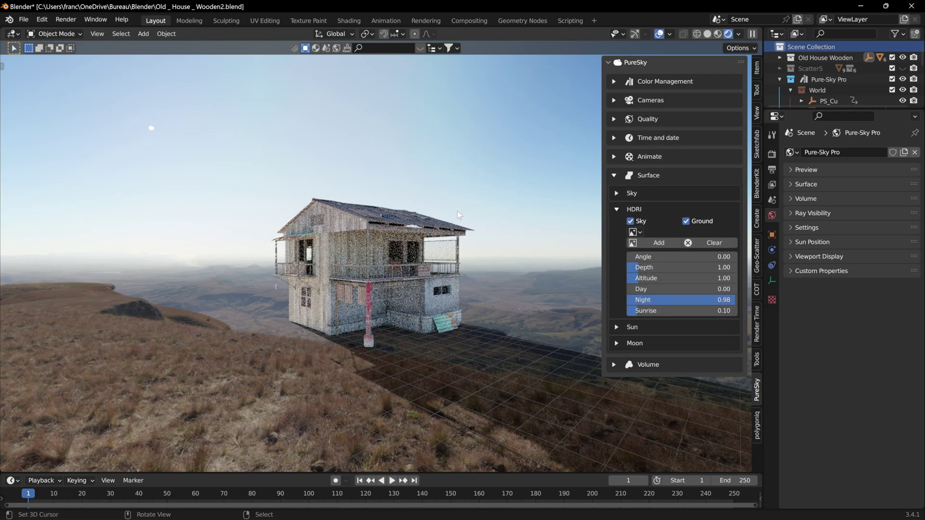
Uncheck HDRI Sky so the mountain image appears only as ground under the house.
mouse_move(457, 211)
middle_mouse_down()
mouse_move(401, 213)
mouse_move(457, 229)
mouse_move(481, 211)
mouse_move(475, 221)
mouse_move(429, 216)
mouse_move(659, 220)
middle_mouse_up()
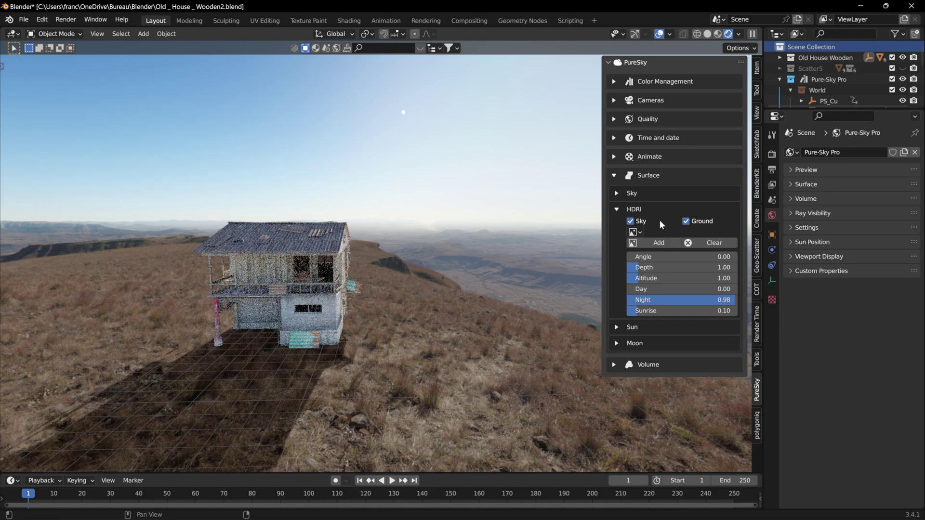
left_click(687, 221)
middle_click_drag(369, 154, 349, 147)
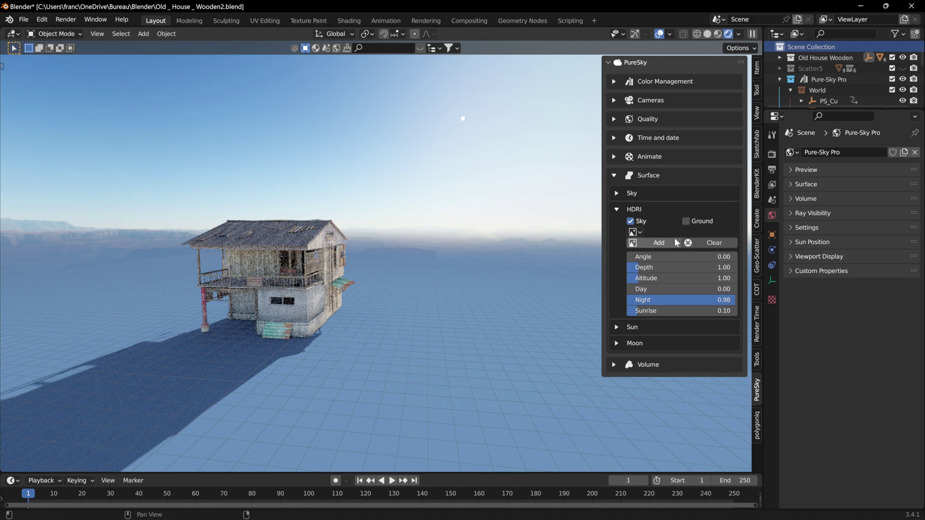
left_click(630, 221)
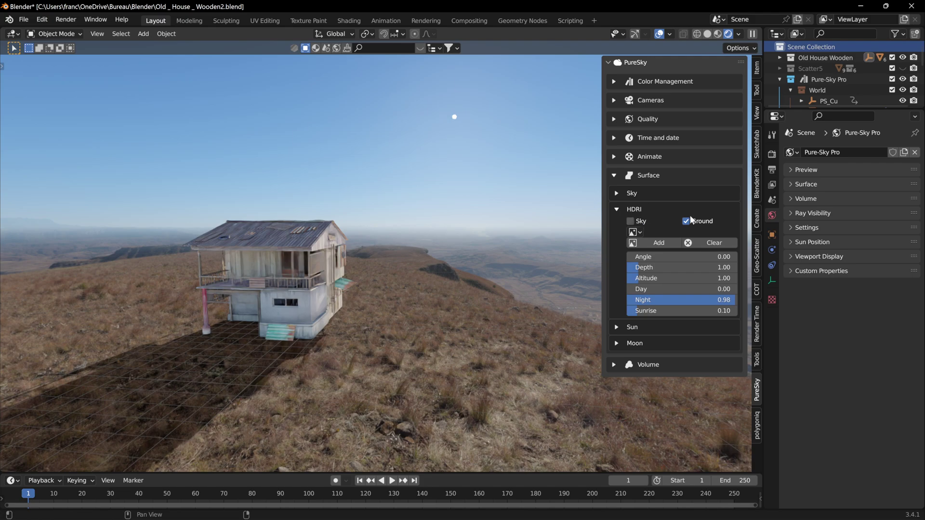
Hide viewport overlays and set Time of Day to about 5.86, just before sunrise.
left_click(616, 209)
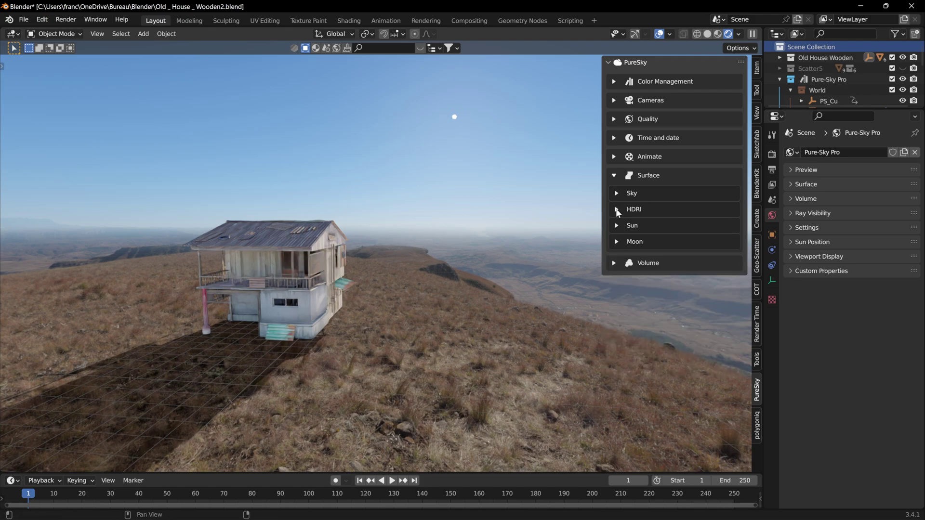
left_click(616, 138)
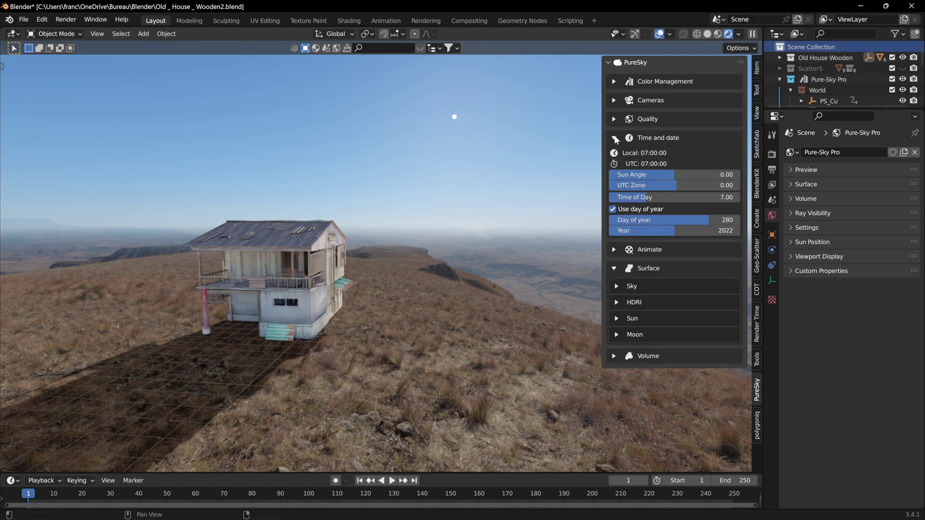
mouse_move(672, 197)
left_mouse_down()
mouse_move(723, 197)
mouse_move(699, 197)
mouse_move(709, 198)
left_mouse_up()
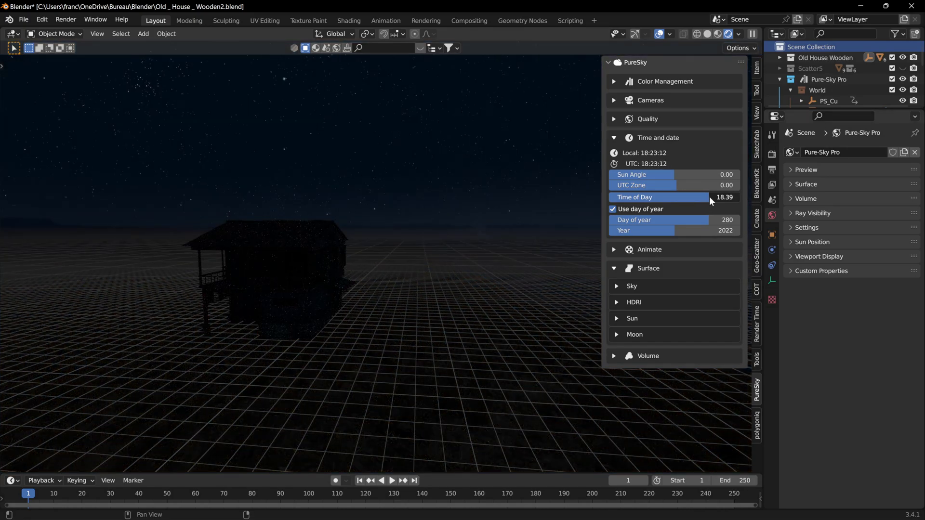
left_click(660, 34)
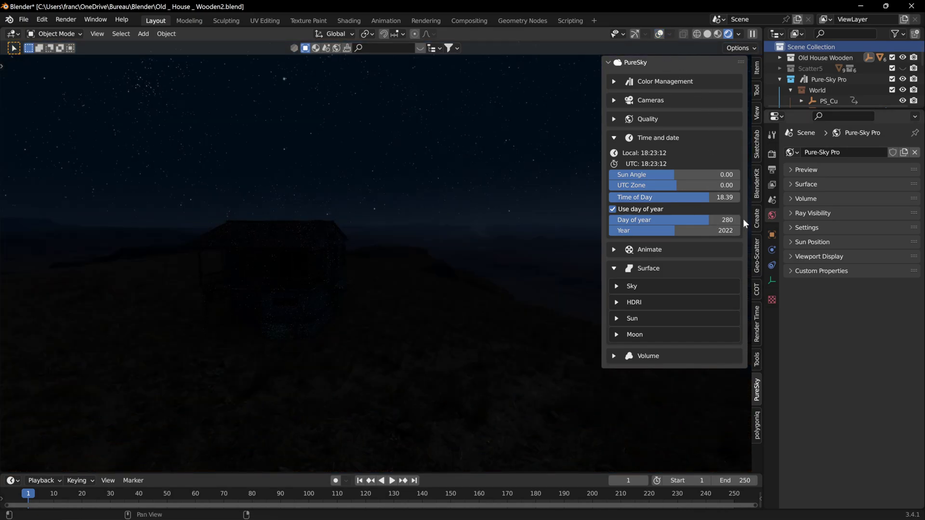
left_click_drag(716, 197, 721, 197)
left_click_drag(716, 197, 638, 197)
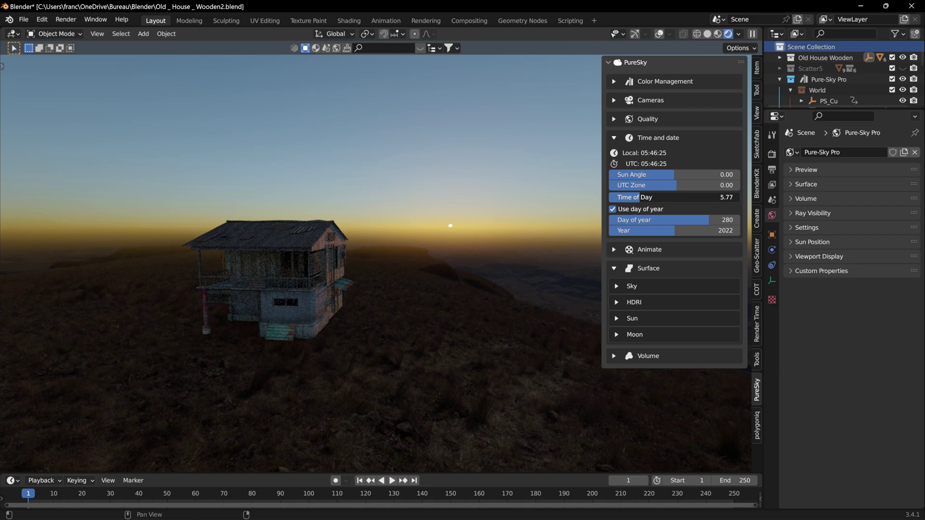
mouse_move(637, 197)
left_mouse_down()
mouse_move(401, 199)
mouse_move(514, 186)
left_mouse_up()
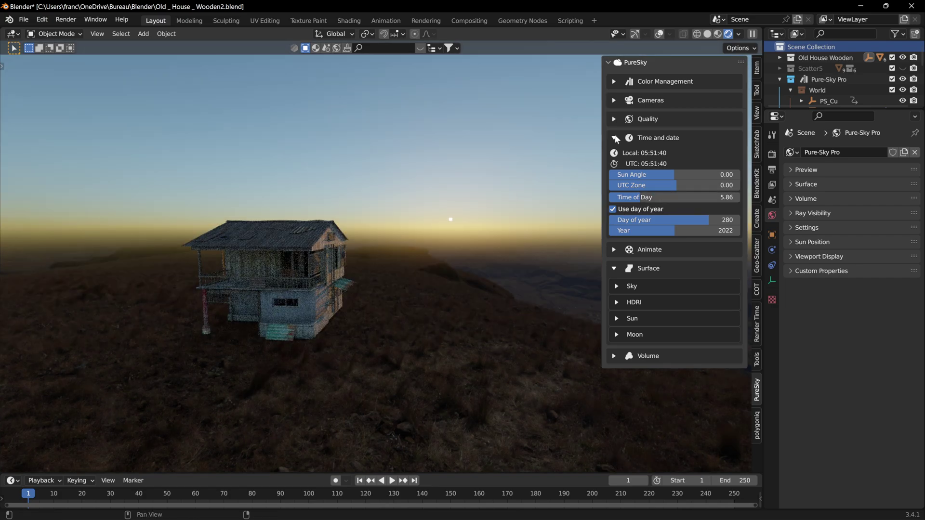
Change the Sky subpanel's Sunrise colour to purple.
left_click(616, 138)
left_click(616, 193)
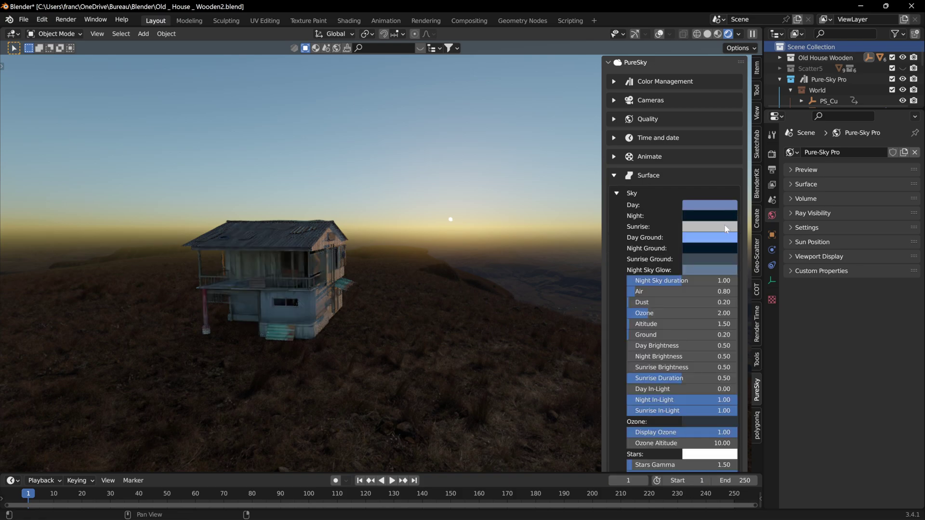
left_click(708, 227)
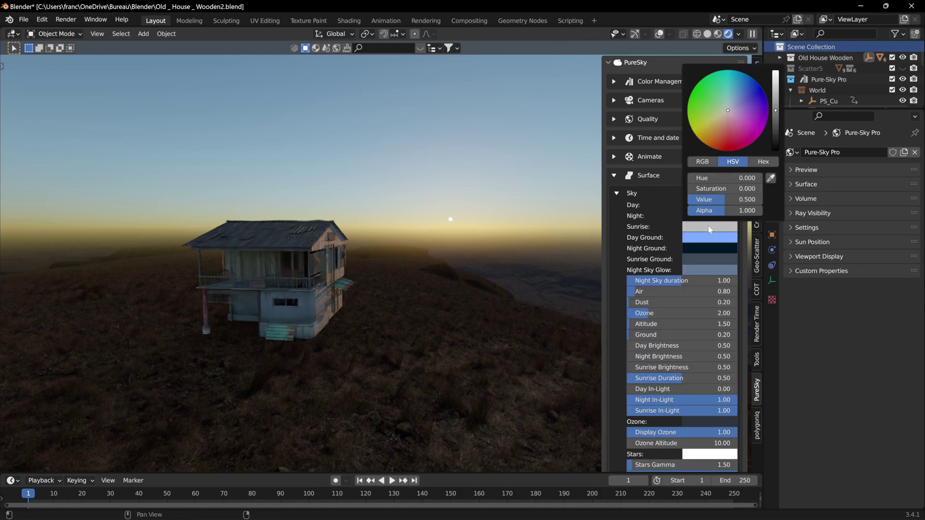
left_click(720, 129)
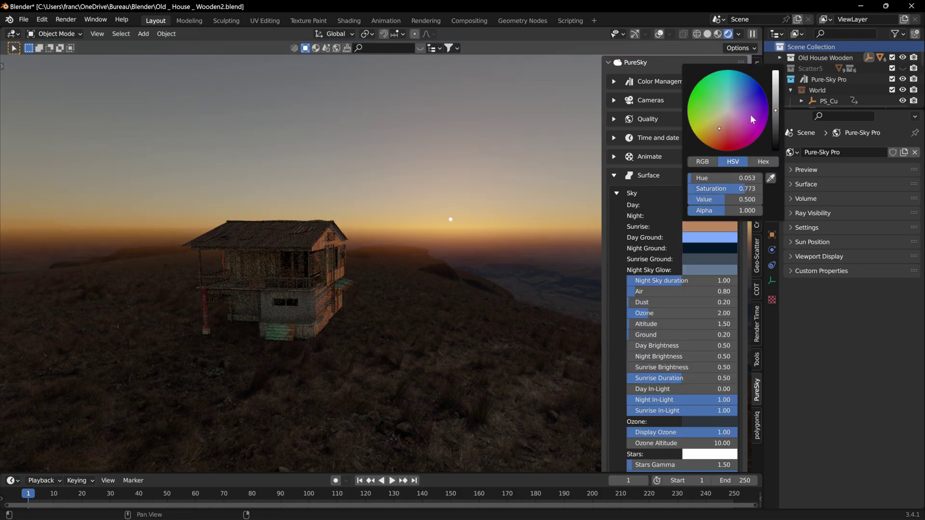
left_click(750, 119)
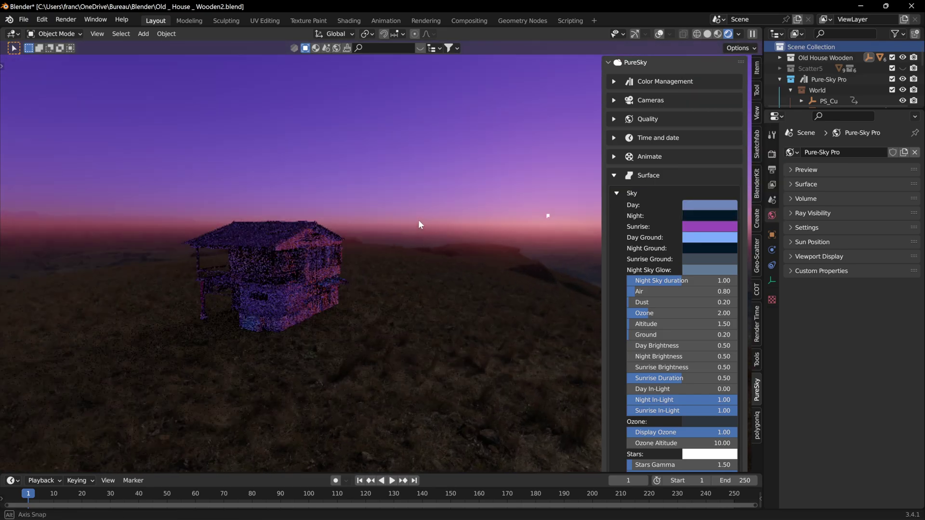
middle_click_drag(479, 225, 568, 207)
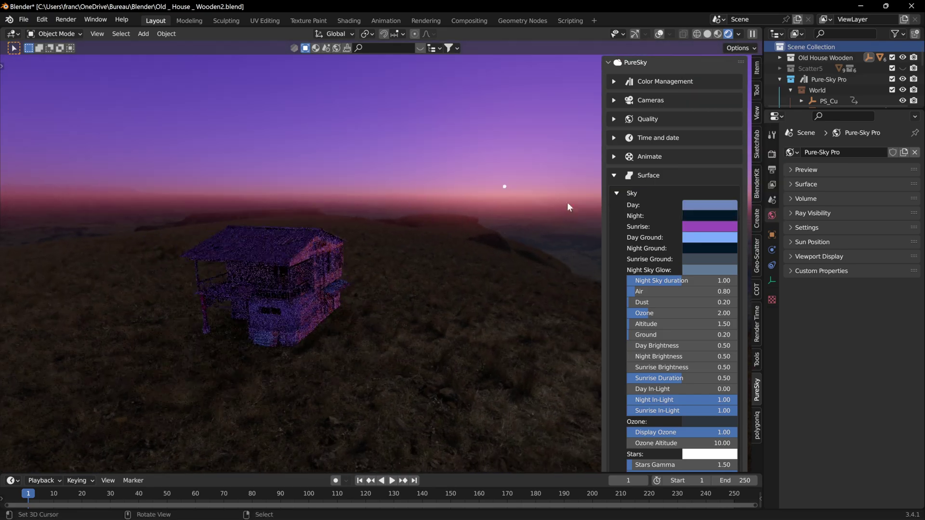
Swing the Sun Angle to -49.93 and return Time of Day to 5.86 dawn.
left_click(618, 193)
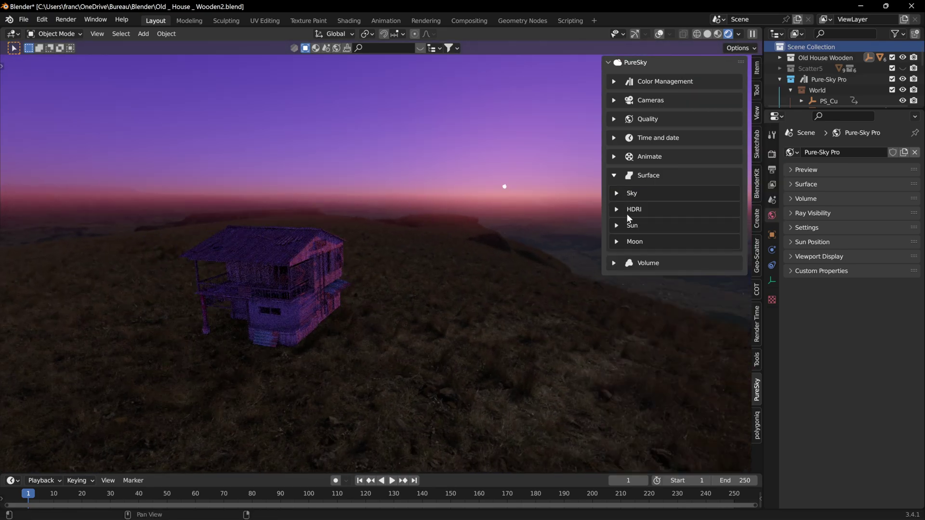
left_click(614, 138)
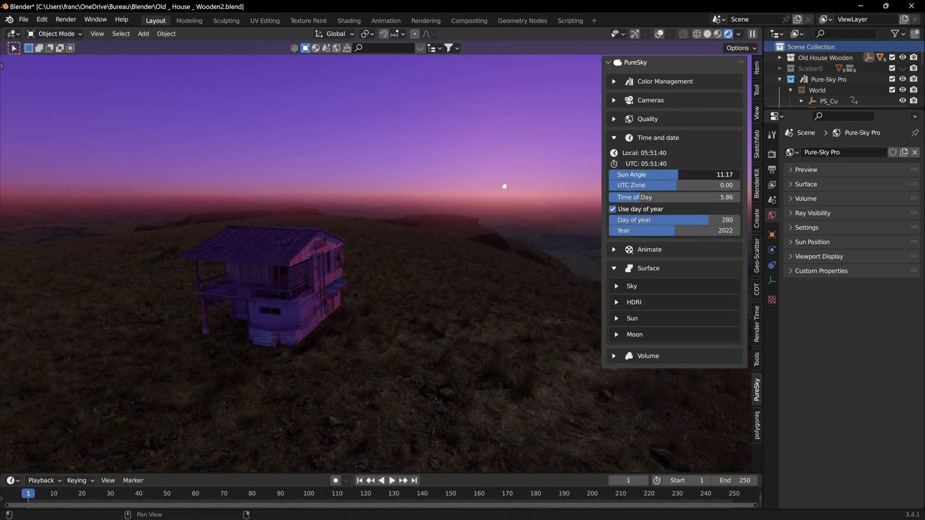
mouse_move(673, 174)
left_mouse_down()
mouse_move(636, 174)
mouse_move(658, 175)
mouse_move(698, 200)
left_mouse_up()
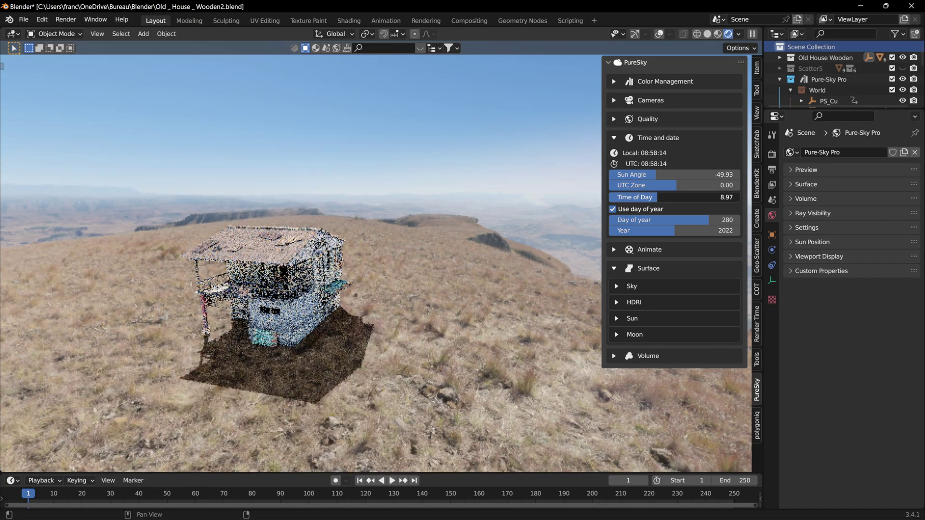
left_click_drag(668, 197, 636, 197)
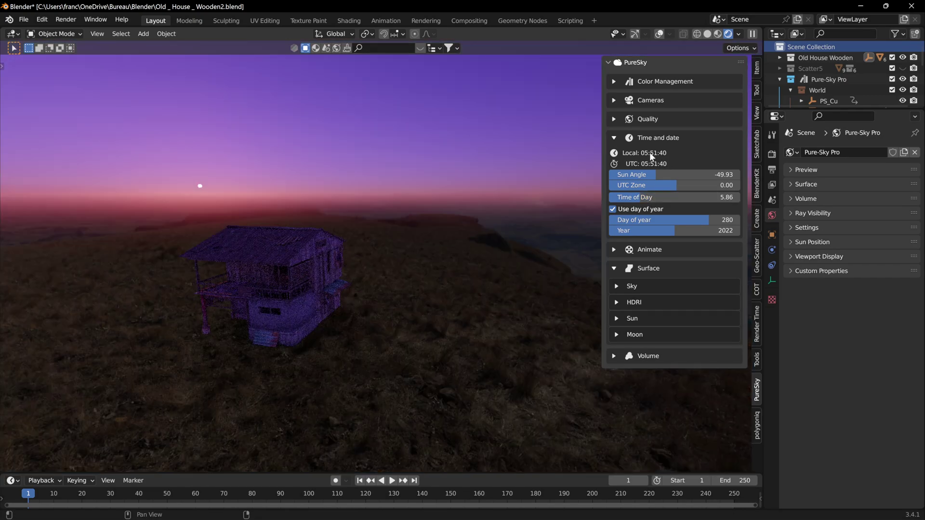
left_click(613, 139)
left_click(616, 192)
right_click(692, 228)
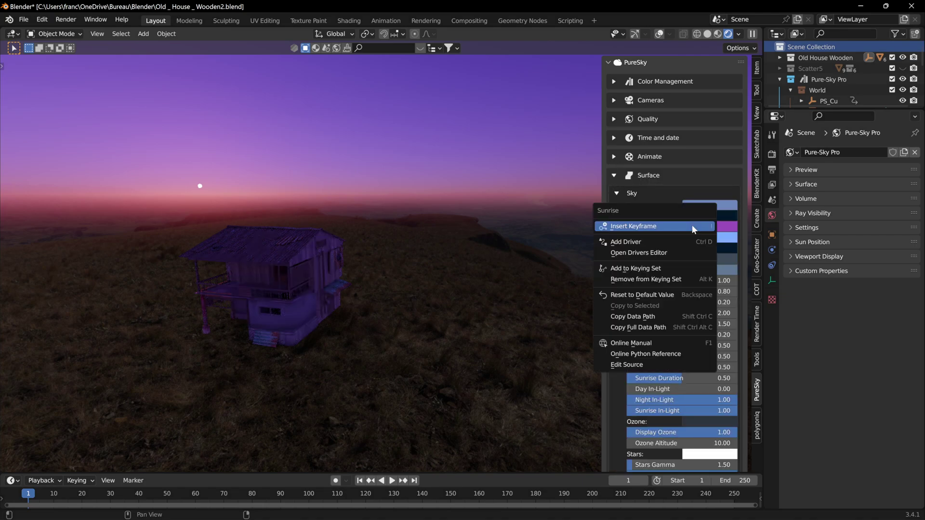
left_click(646, 295)
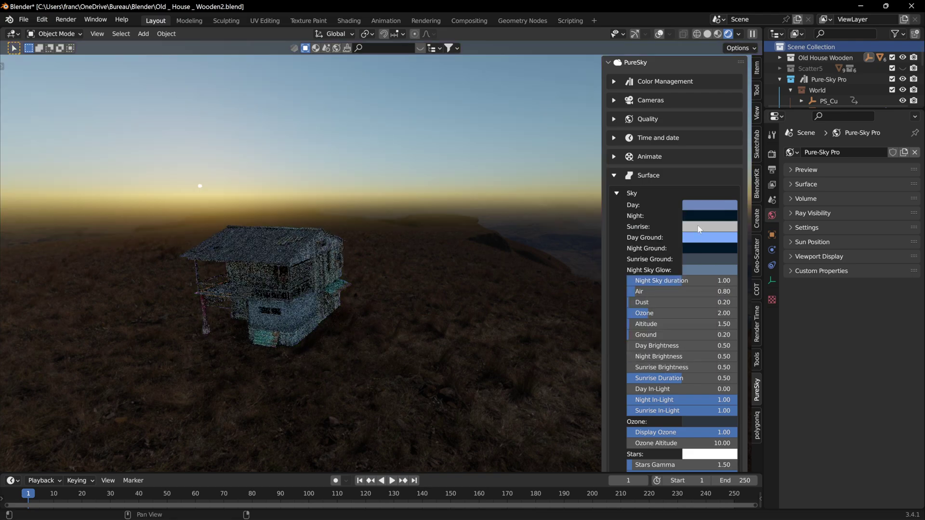
scroll(698, 226, "down", 2)
mouse_move(438, 218)
middle_mouse_down()
mouse_move(425, 220)
mouse_move(426, 231)
middle_mouse_up()
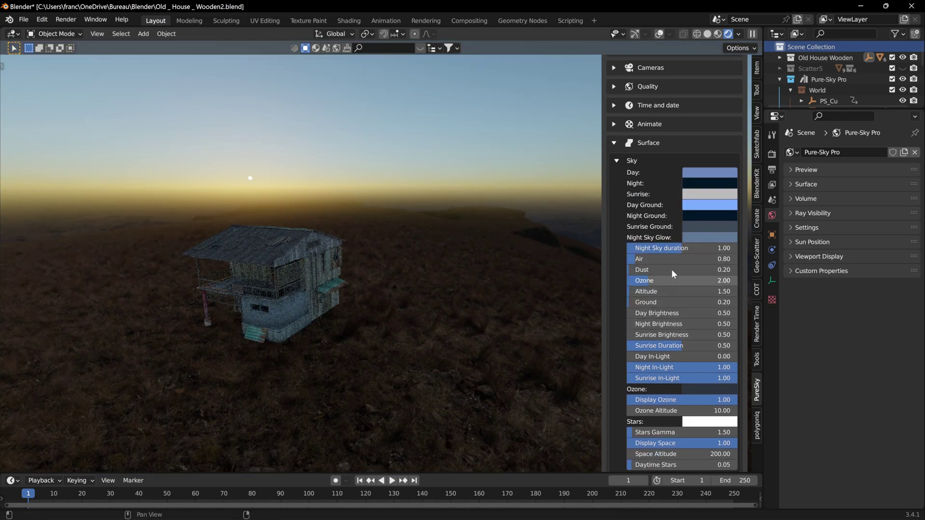
left_click_drag(652, 260, 694, 260)
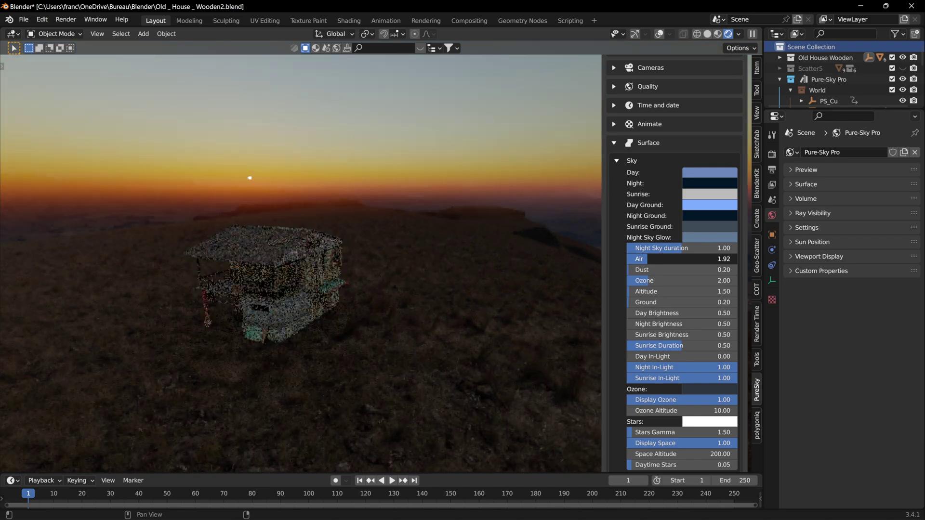
key("Escape")
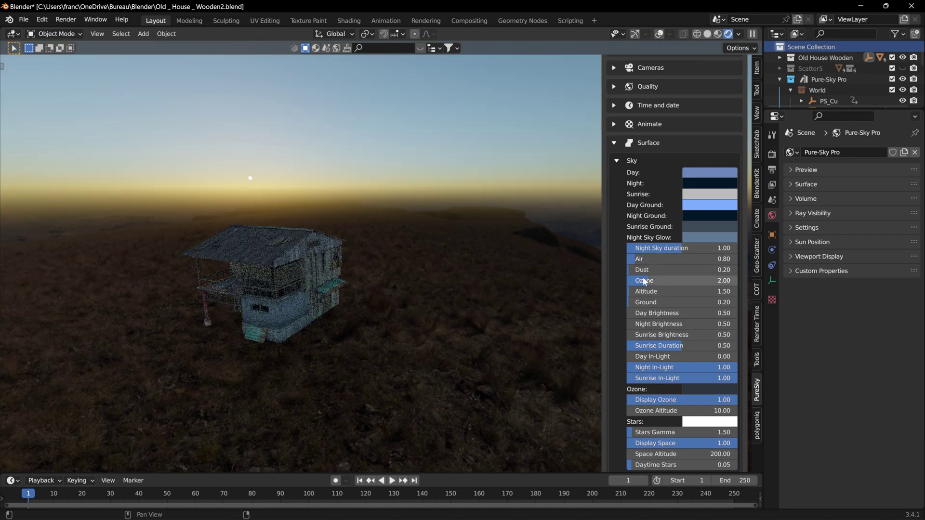
mouse_move(652, 270)
left_mouse_down()
mouse_move(687, 270)
mouse_move(622, 281)
left_mouse_up()
key("Escape")
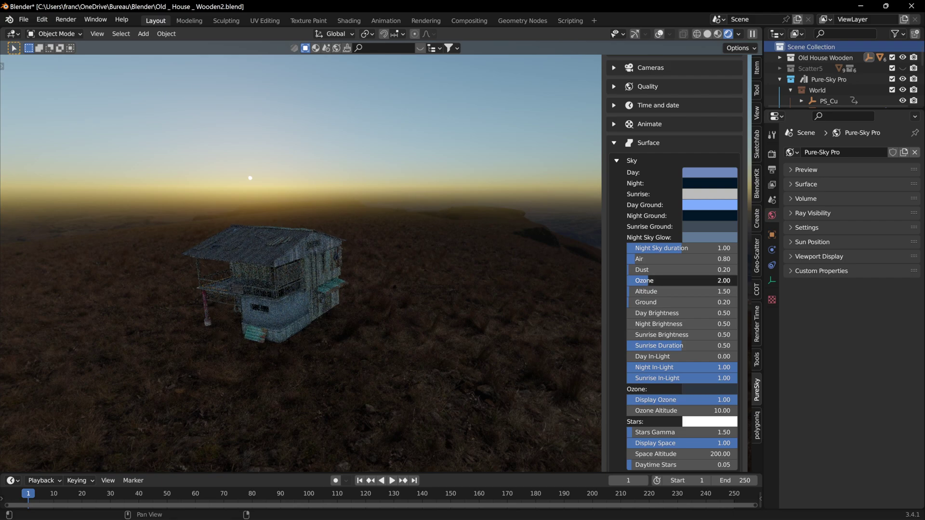
key("Escape")
scroll(680, 391, "down", 3)
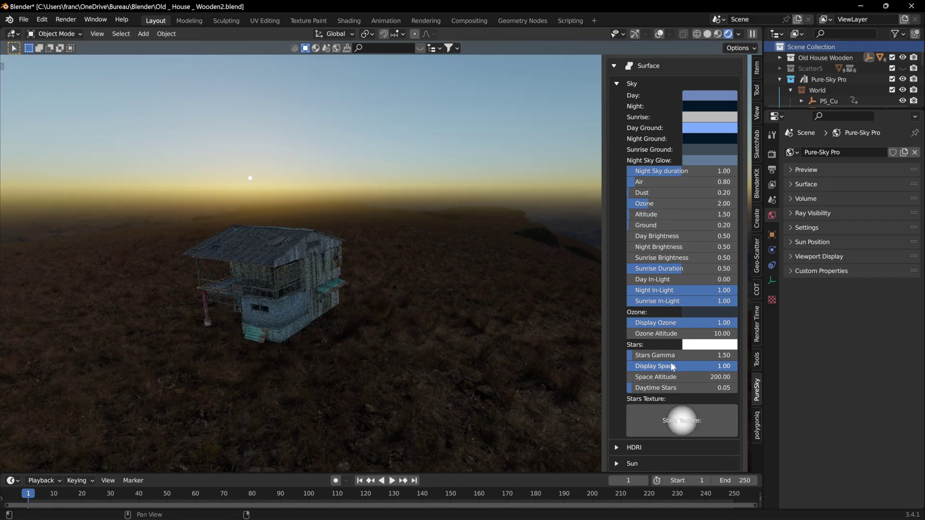
scroll(655, 95, "up", 2)
scroll(636, 116, "up", 2)
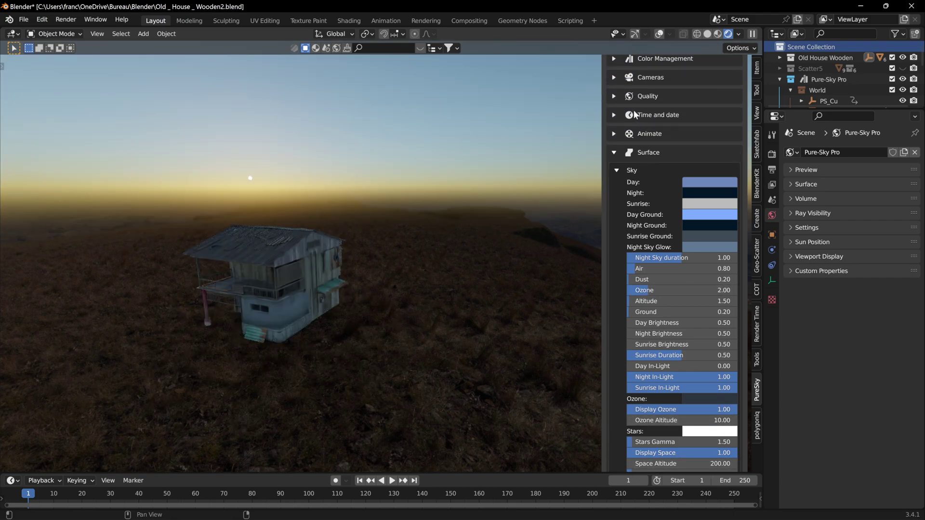
scroll(637, 119, "up", 2)
Set Time of Day to 7.92 and drop Display Space and Display Ozone to 0.
left_click(616, 124)
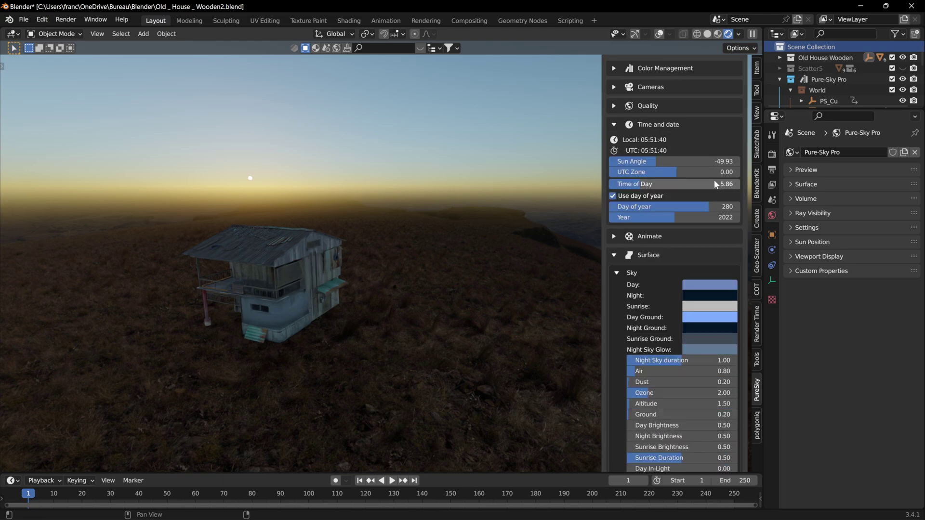
left_click_drag(715, 185, 752, 185)
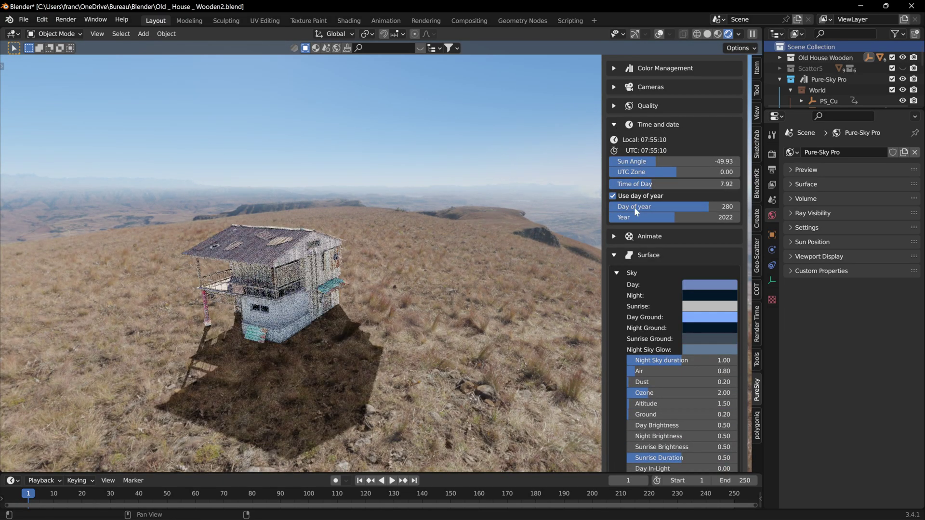
scroll(693, 450, "down", 5)
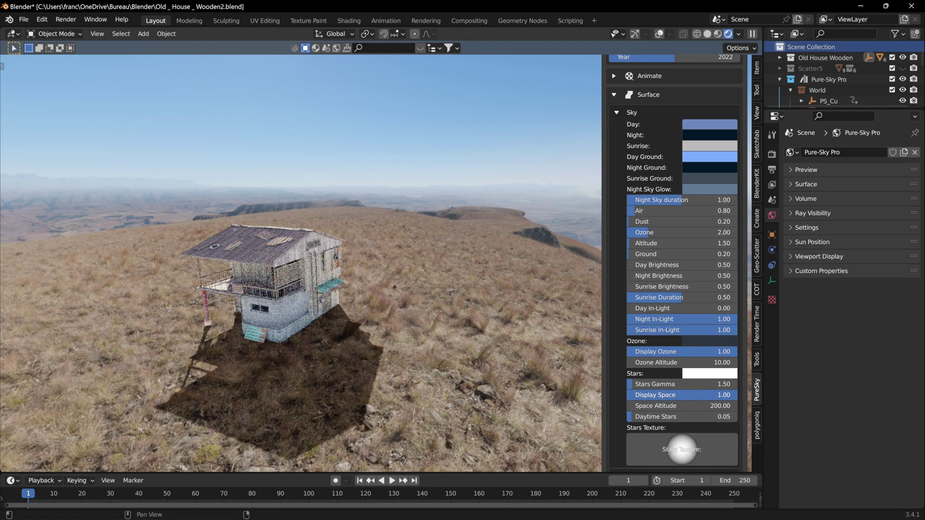
left_click_drag(695, 395, 637, 395)
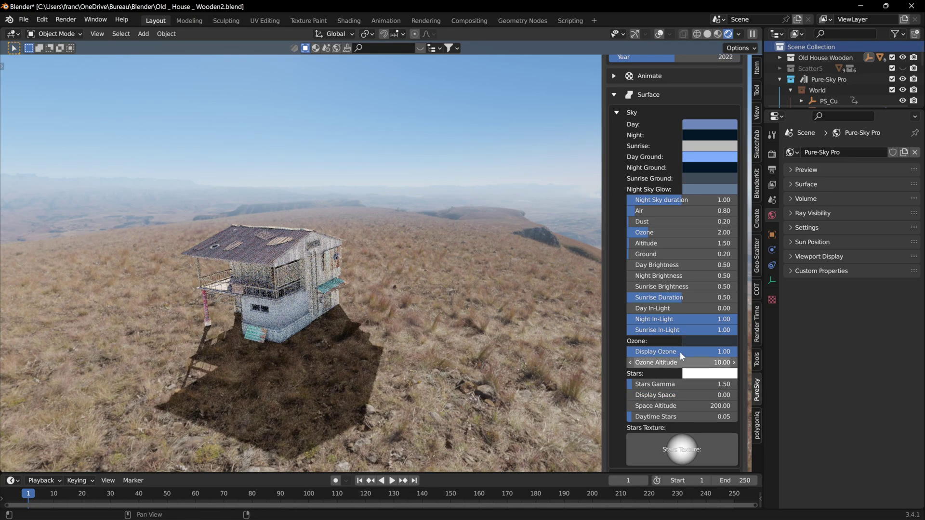
left_click_drag(681, 353, 628, 352)
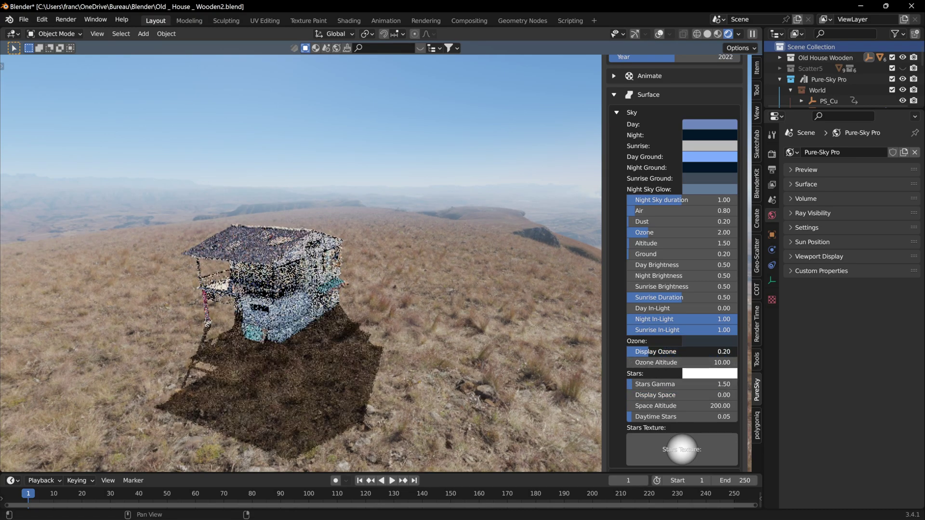
left_click(616, 112)
mouse_move(470, 230)
middle_mouse_down()
mouse_move(452, 170)
mouse_move(447, 179)
middle_mouse_up()
Preview the sky Ground amount and move Time of Day back to about 6.39.
left_click(614, 138)
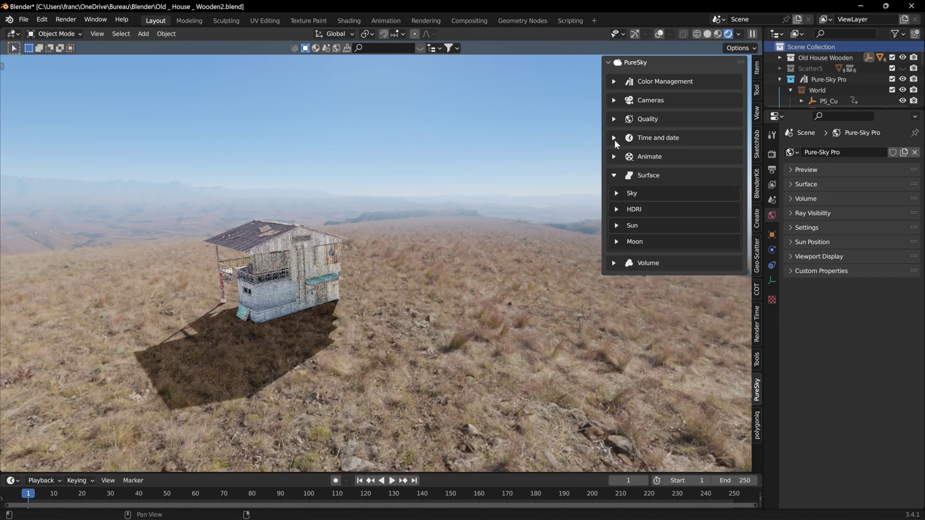
left_click(616, 193)
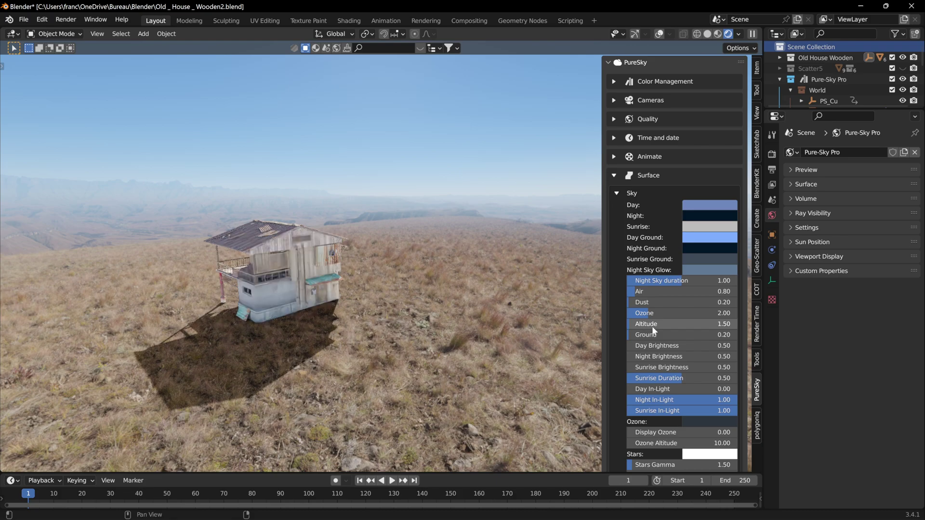
left_click_drag(649, 334, 638, 333)
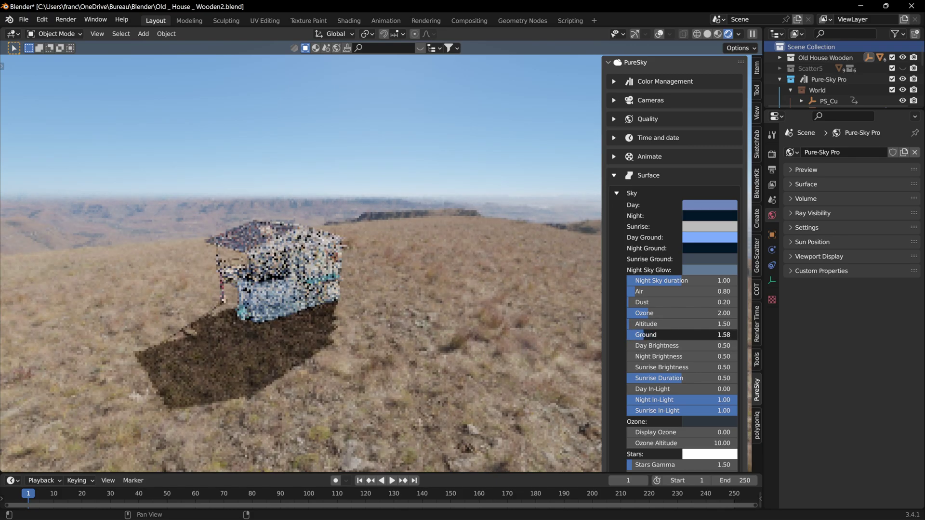
middle_click_drag(434, 274, 348, 231)
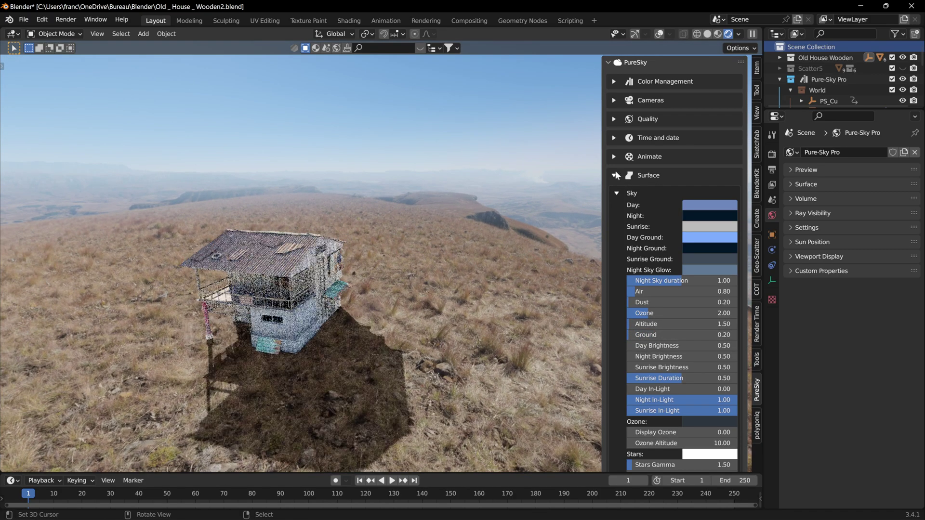
left_click(616, 140)
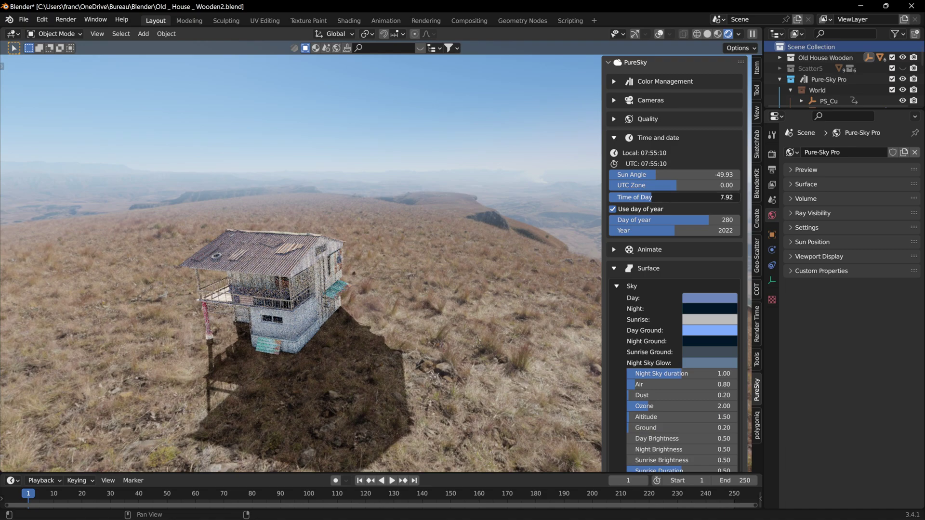
left_click_drag(672, 196, 641, 197)
scroll(657, 264, "down", 1)
scroll(656, 264, "down", 1)
scroll(655, 250, "down", 4)
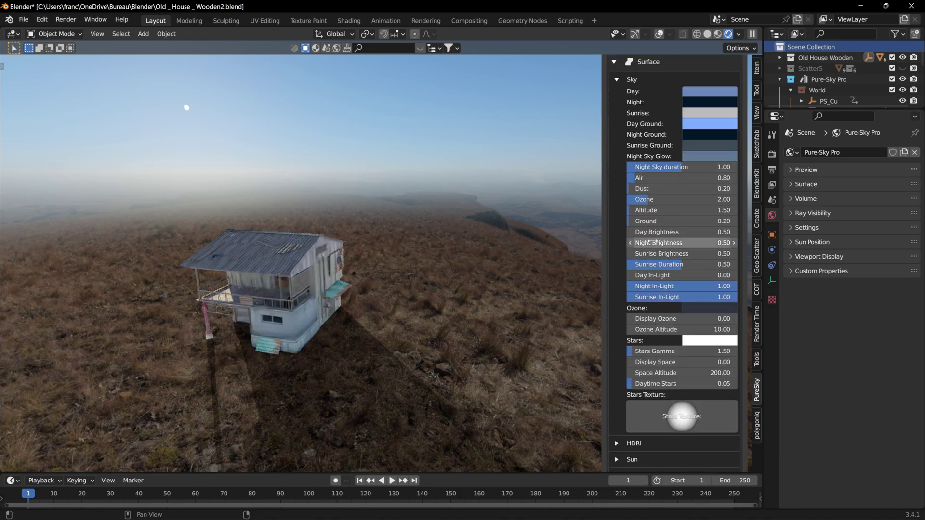
Return the sky Ground amount to 0.20 and set Display Space back to 1.
left_click_drag(647, 221, 737, 220)
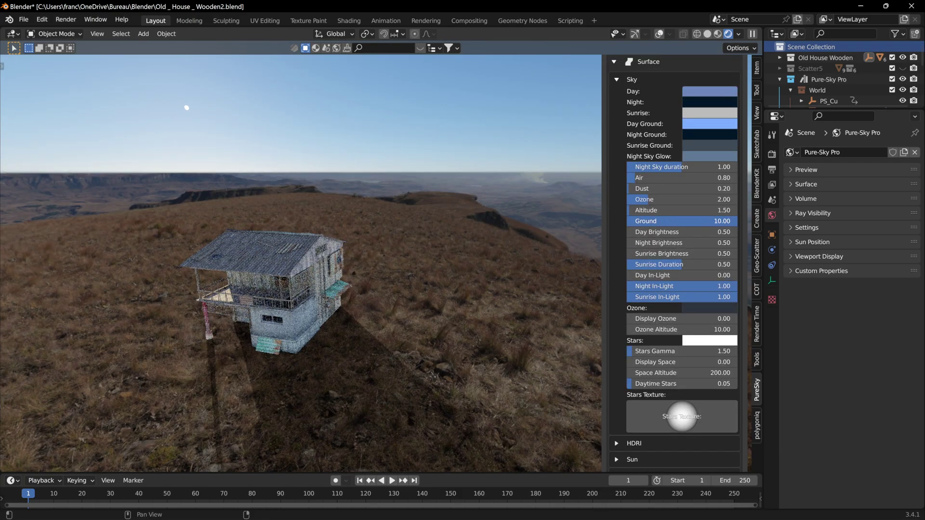
left_click_drag(737, 221, 647, 221)
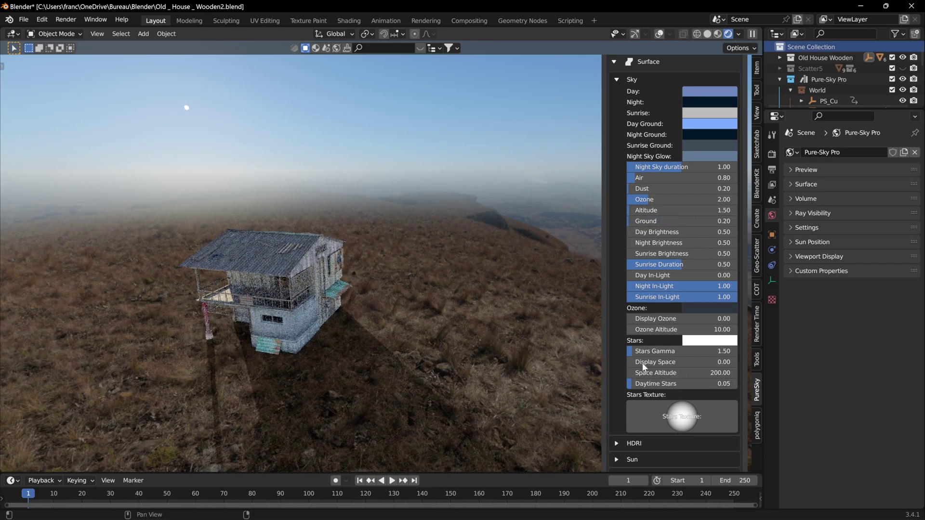
left_click_drag(643, 367, 737, 362)
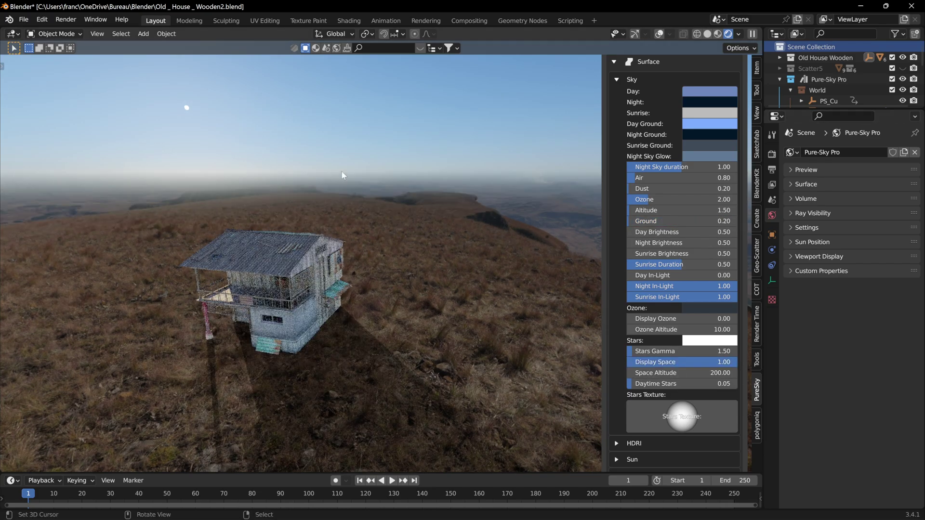
middle_click_drag(369, 200, 572, 208)
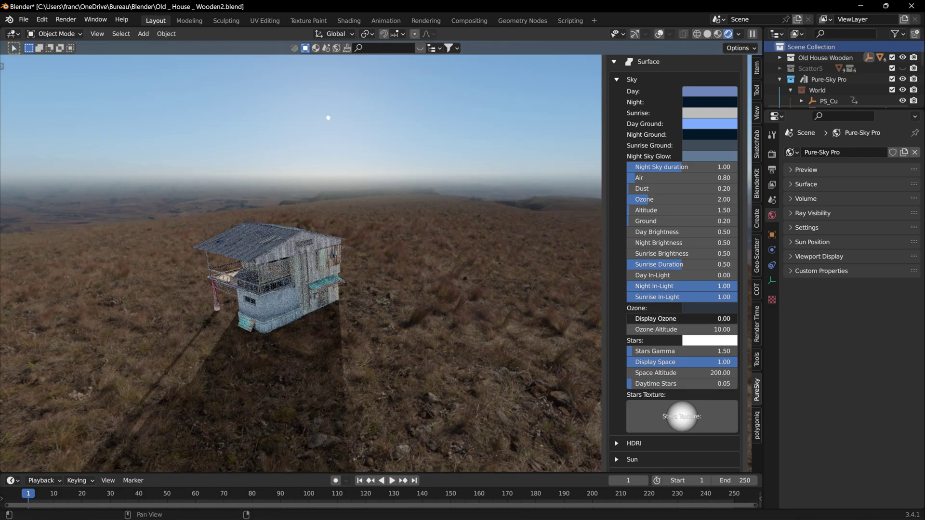
With HDRI settings expanded, set Time of Day to 7:00 and Sun Angle to 0.
left_click(612, 80)
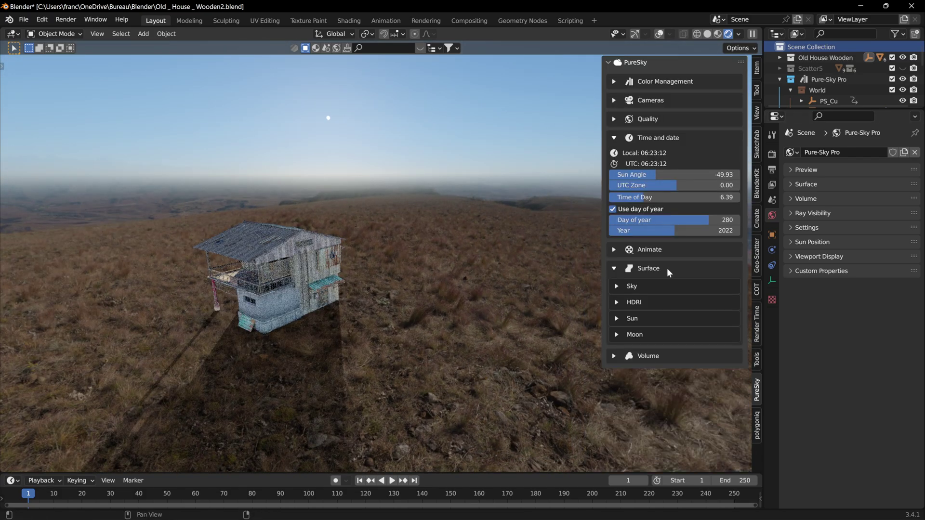
left_click(614, 138)
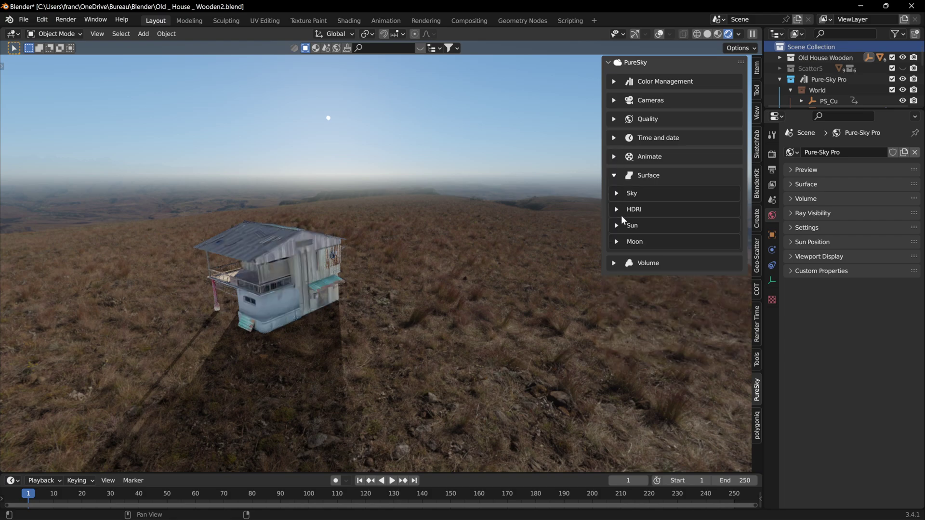
left_click(616, 209)
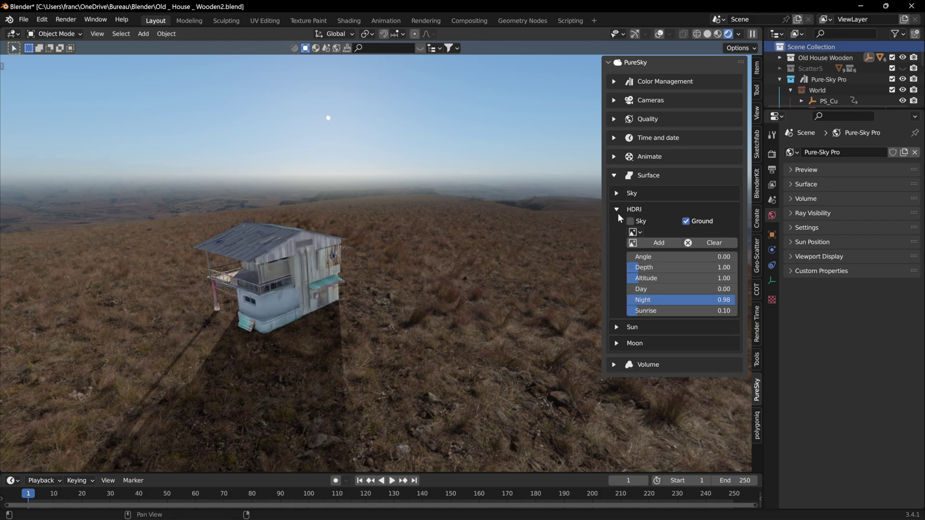
left_click(615, 138)
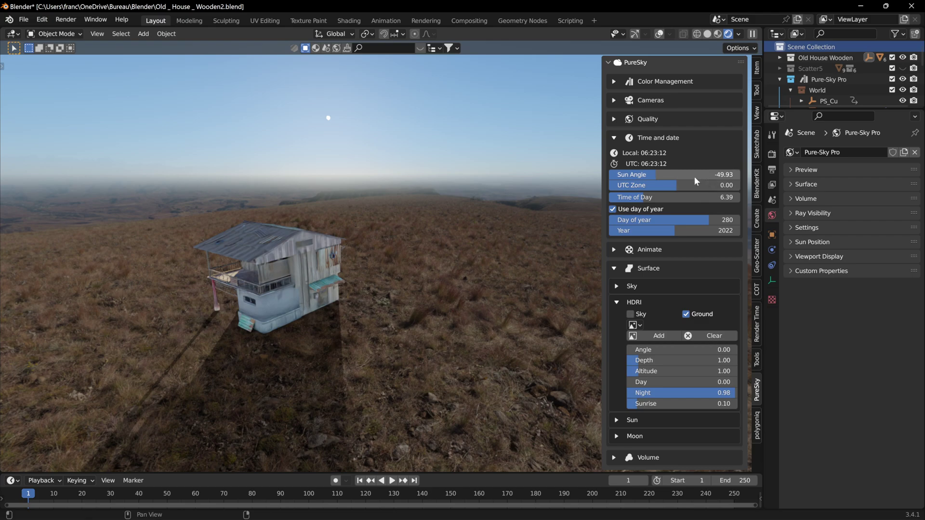
left_click_drag(703, 194, 738, 195)
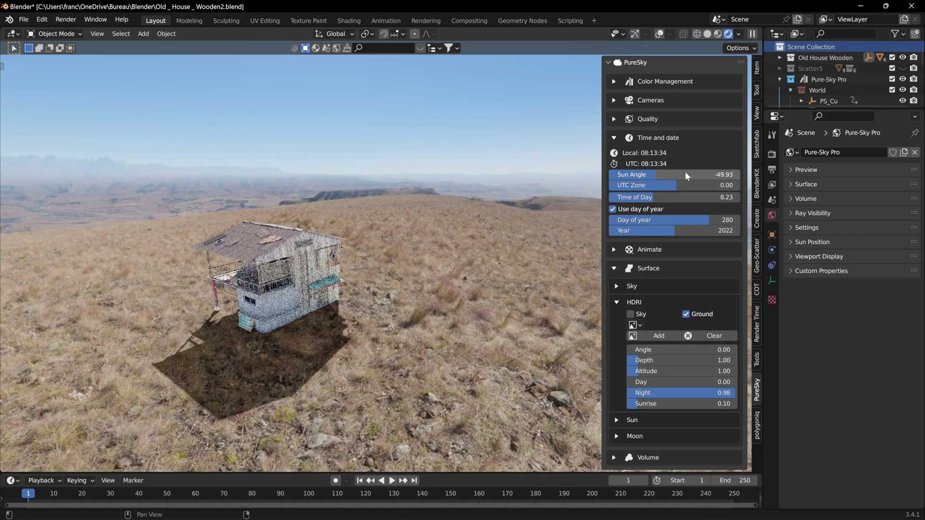
left_click(672, 174)
key("Return")
middle_click_drag(142, 280, 197, 268)
type("7")
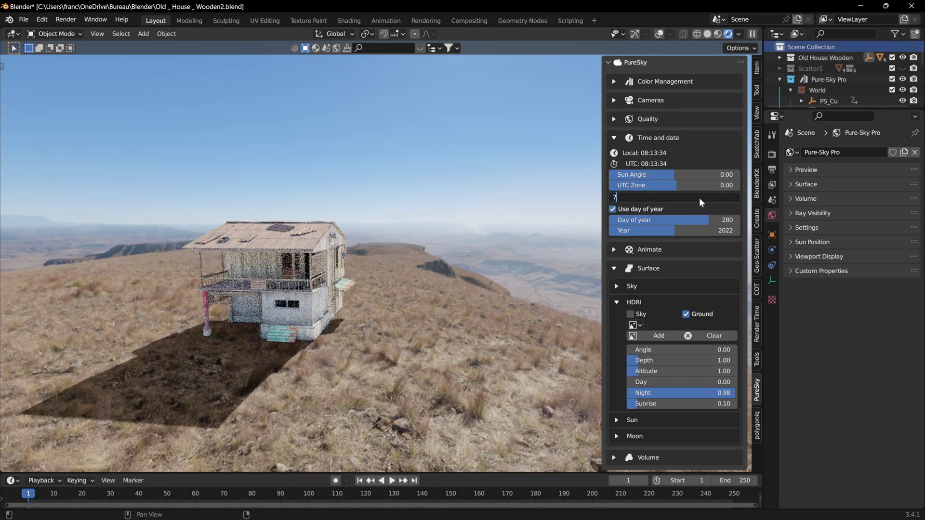
key("Return")
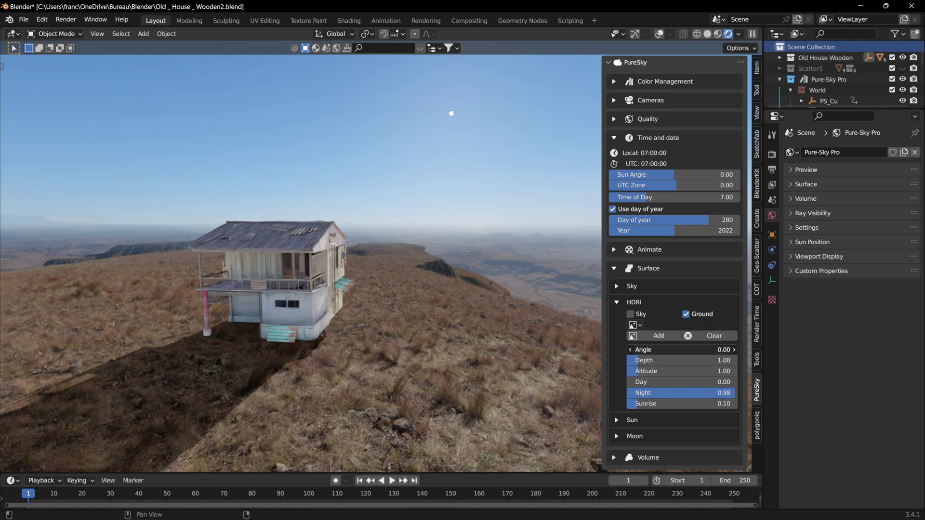
Tweak the HDRI rotation, depth and altitude sliders, and raise Day blend to 0.76.
mouse_move(672, 350)
left_mouse_down()
mouse_move(723, 349)
mouse_move(644, 349)
mouse_move(730, 360)
left_mouse_up()
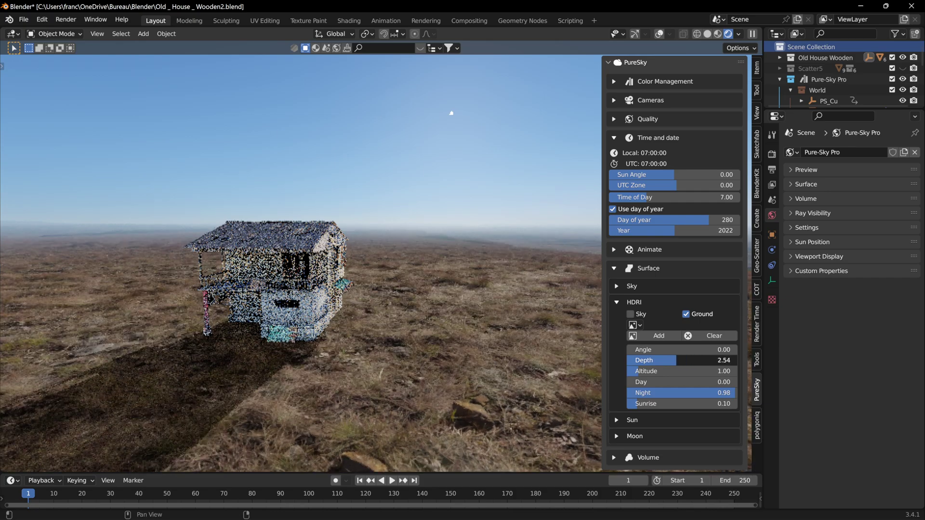
mouse_move(730, 360)
left_mouse_down()
mouse_move(636, 360)
mouse_move(622, 371)
left_mouse_up()
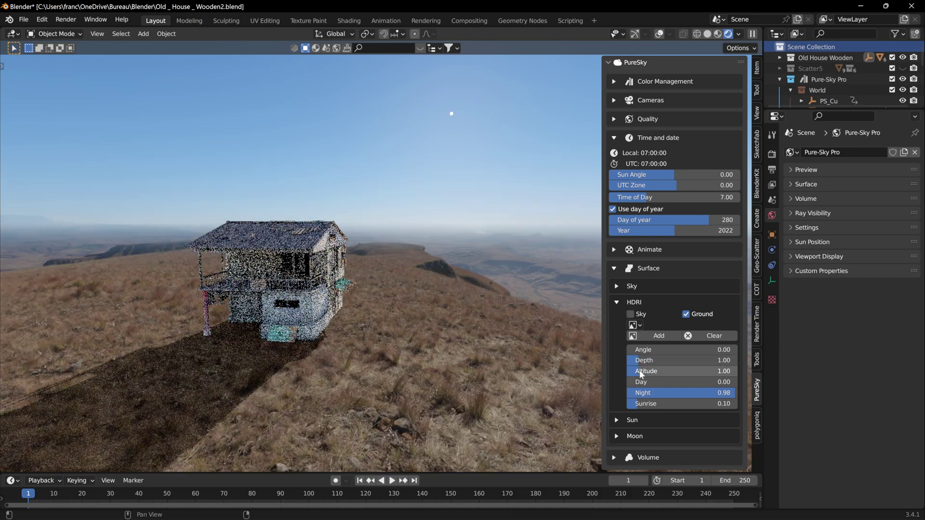
left_click_drag(621, 371, 707, 383)
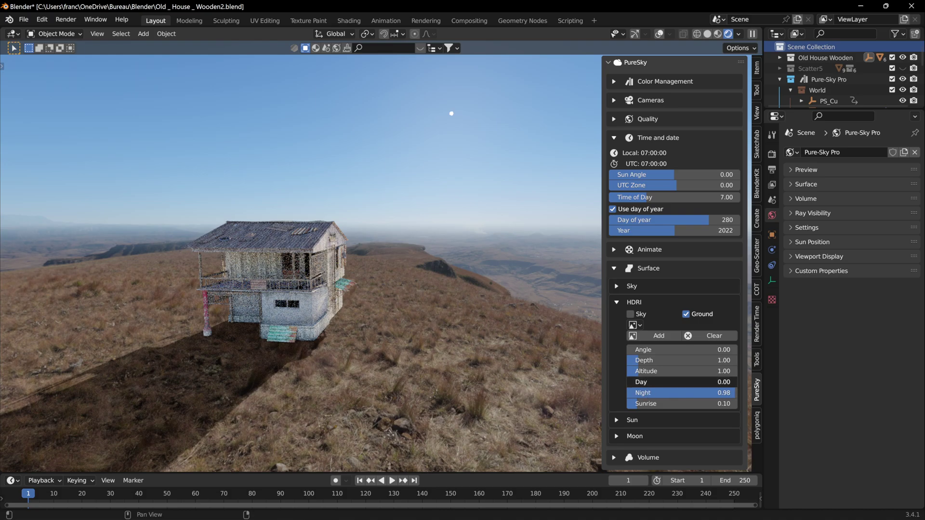
type("0.49")
key("Return")
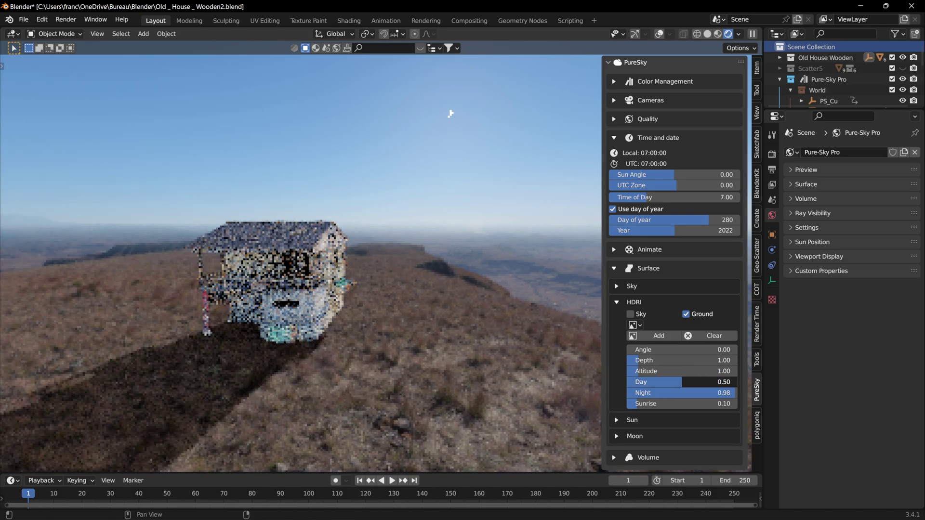
left_click_drag(449, 113, 526, 107)
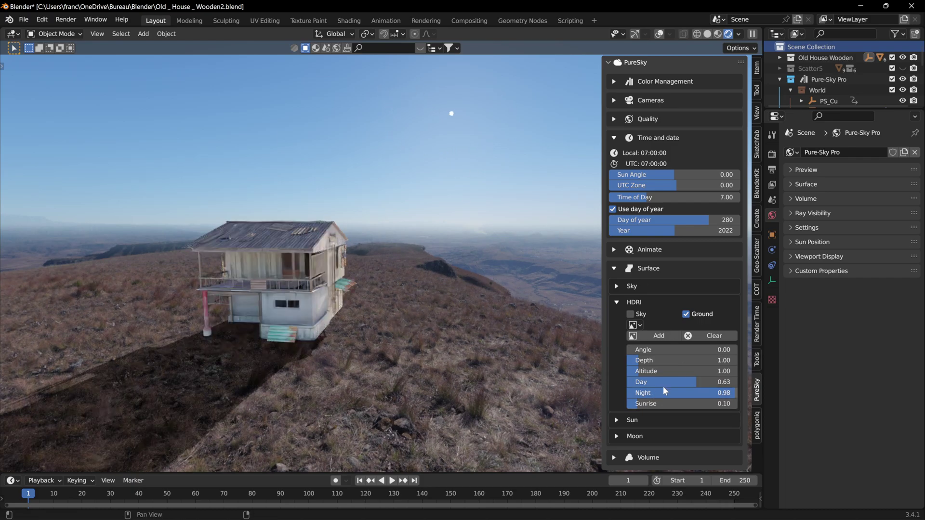
mouse_move(712, 382)
left_mouse_down()
mouse_move(690, 382)
mouse_move(717, 383)
left_mouse_up()
left_click(614, 139)
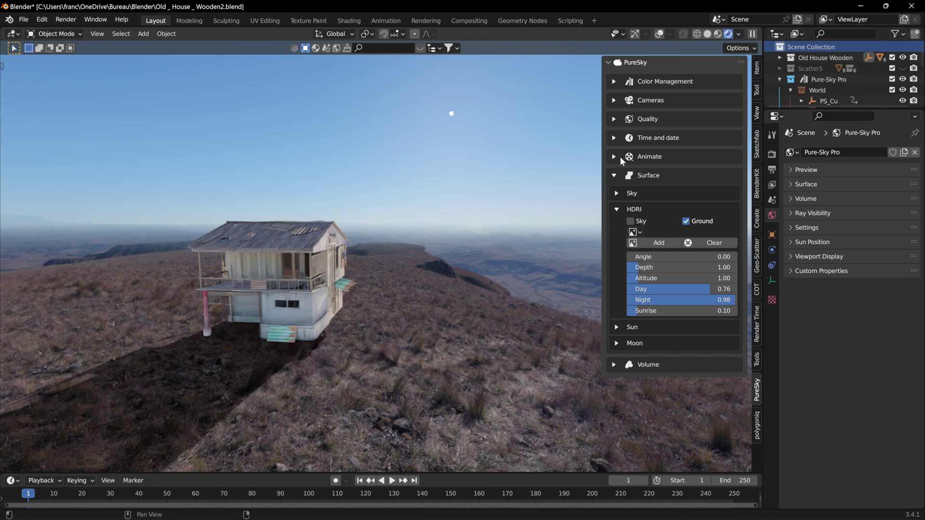
Nudge the Day sky colour toward grey and set the HDRI Day blend to 0.00.
left_click(619, 193)
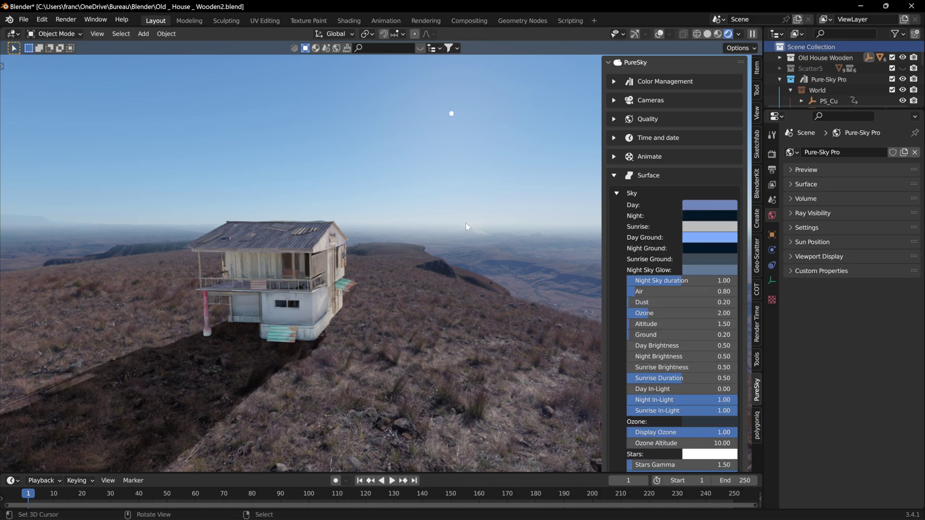
left_click(721, 206)
mouse_move(724, 69)
left_mouse_down()
mouse_move(728, 89)
mouse_move(712, 95)
mouse_move(723, 68)
left_mouse_up()
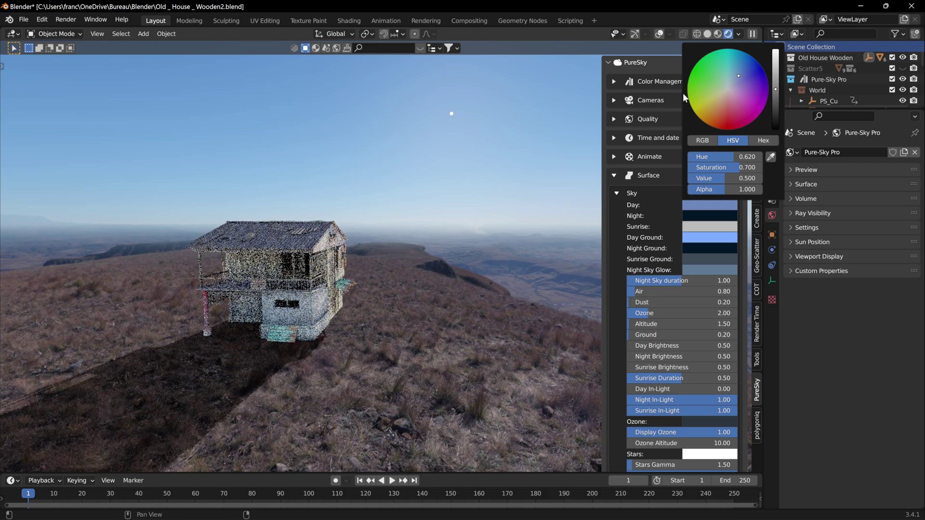
left_click(618, 195)
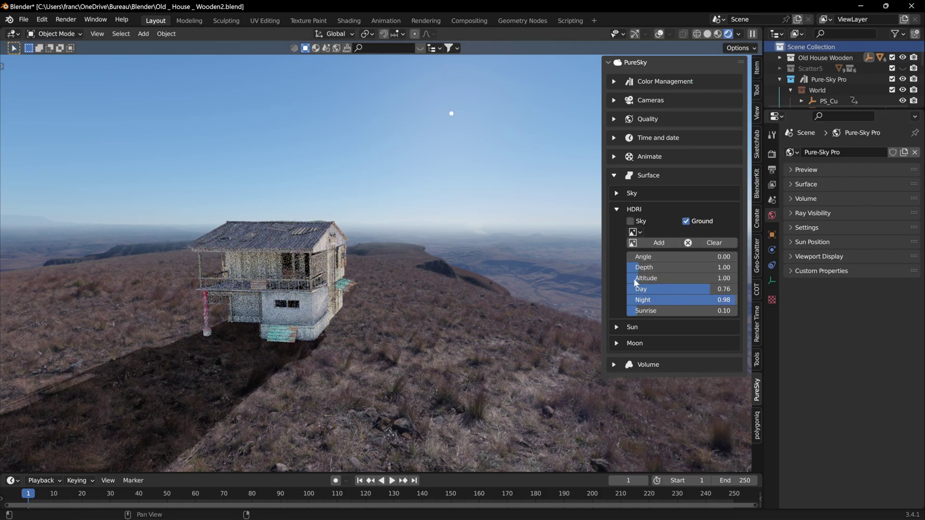
left_click_drag(716, 292, 623, 293)
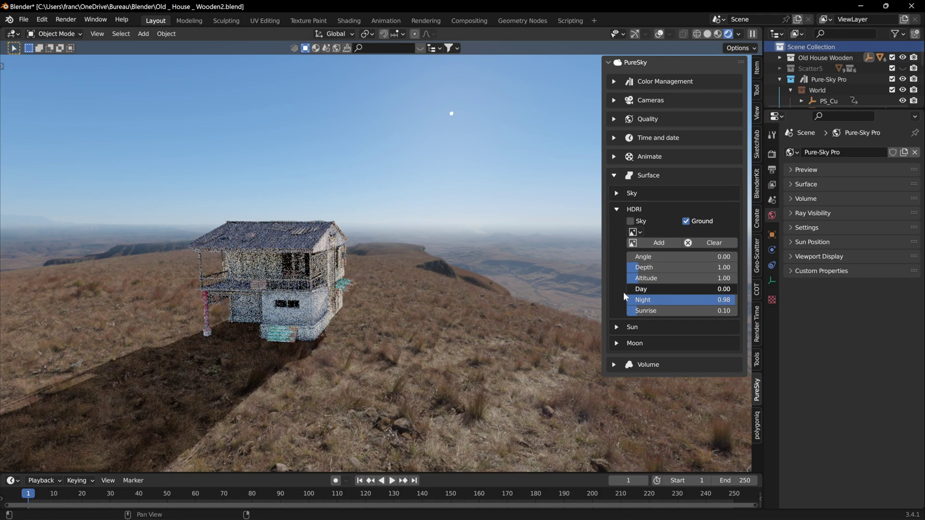
Add cannon_8k.exr as the HDRI with Sky unchecked, and view the rocky coastal ground.
left_click(669, 241)
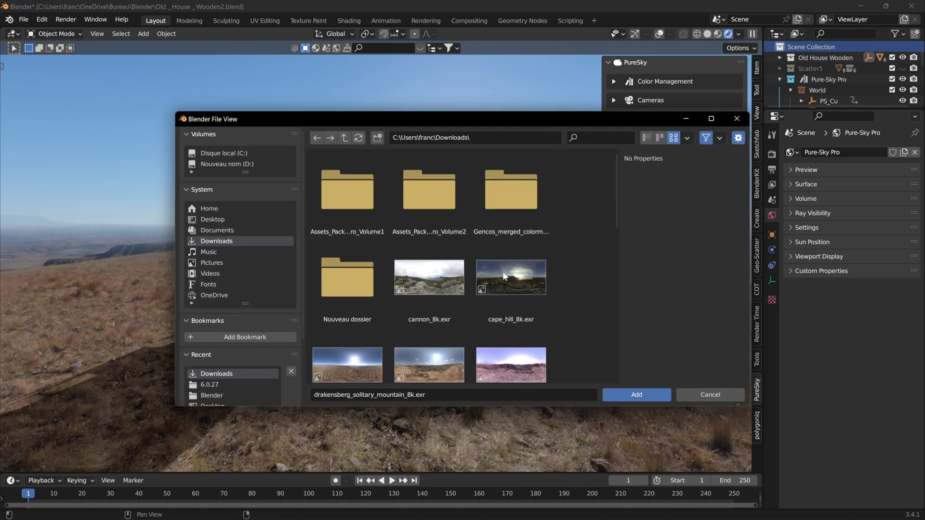
scroll(506, 289, "down", 2)
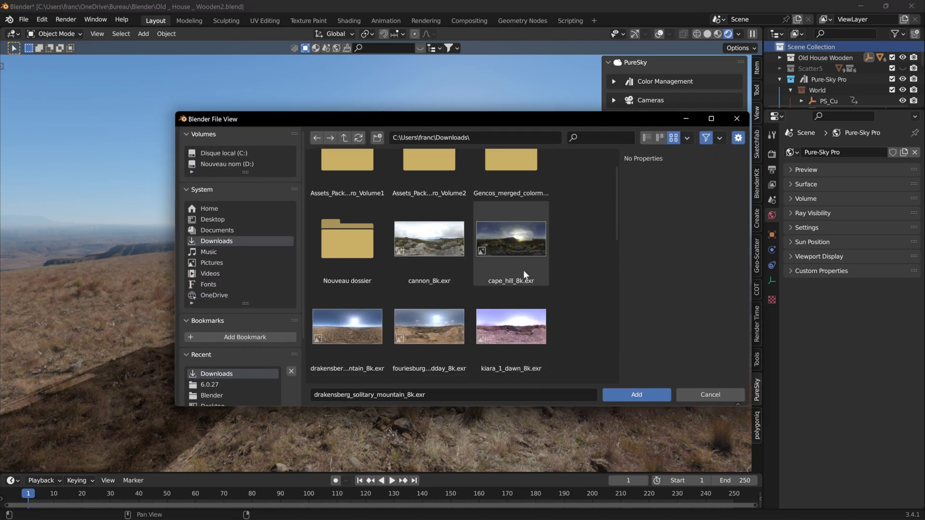
left_click(450, 247)
left_click(641, 396)
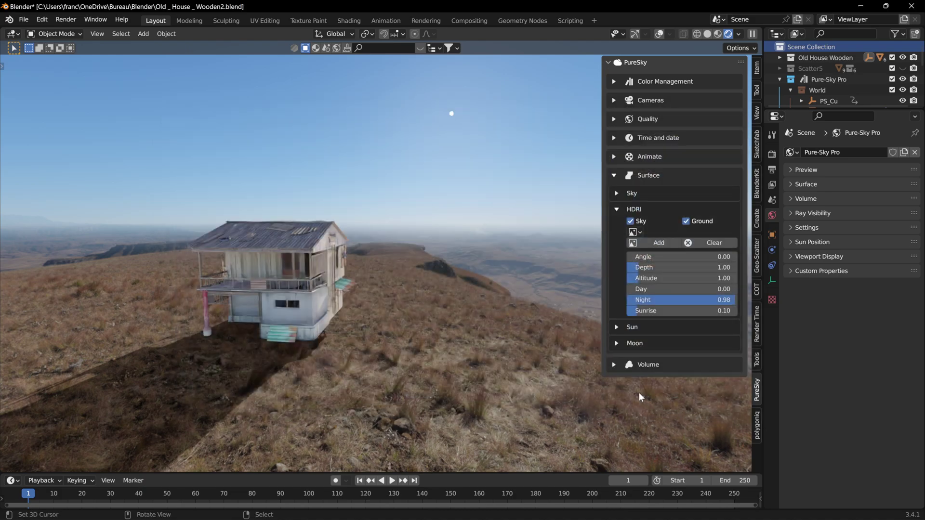
left_click(628, 220)
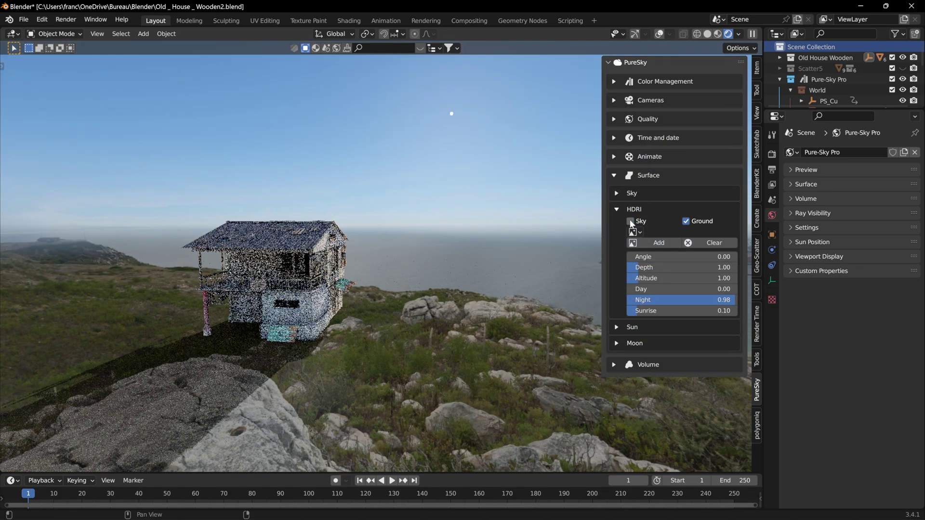
mouse_move(529, 227)
middle_mouse_down()
mouse_move(297, 288)
mouse_move(295, 301)
mouse_move(298, 294)
middle_mouse_up()
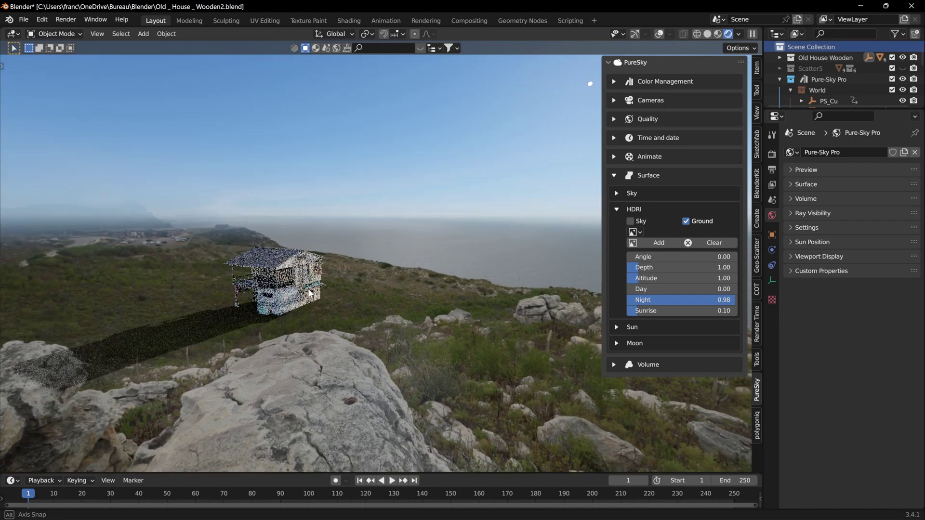
middle_click_drag(298, 294, 695, 67)
Set the sky's Time of Day to 5.99 for dusk.
left_click(657, 33)
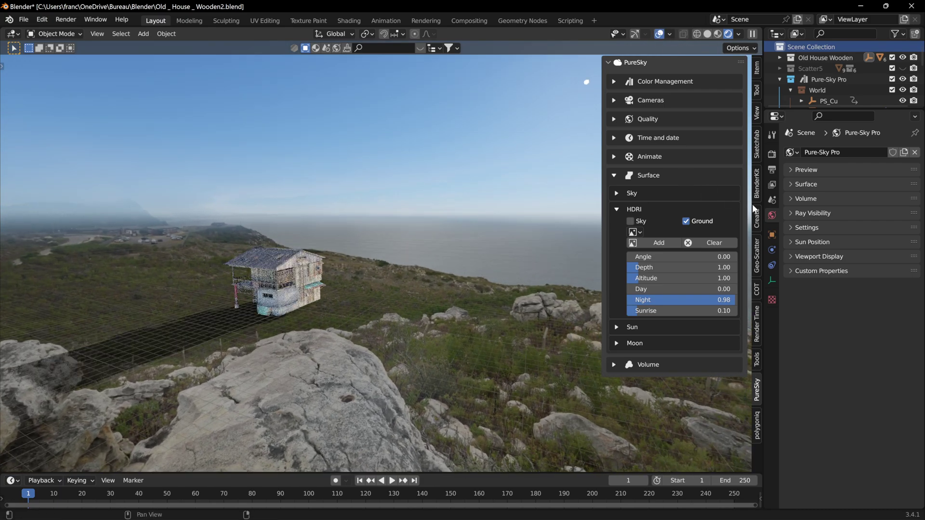
left_click(614, 137)
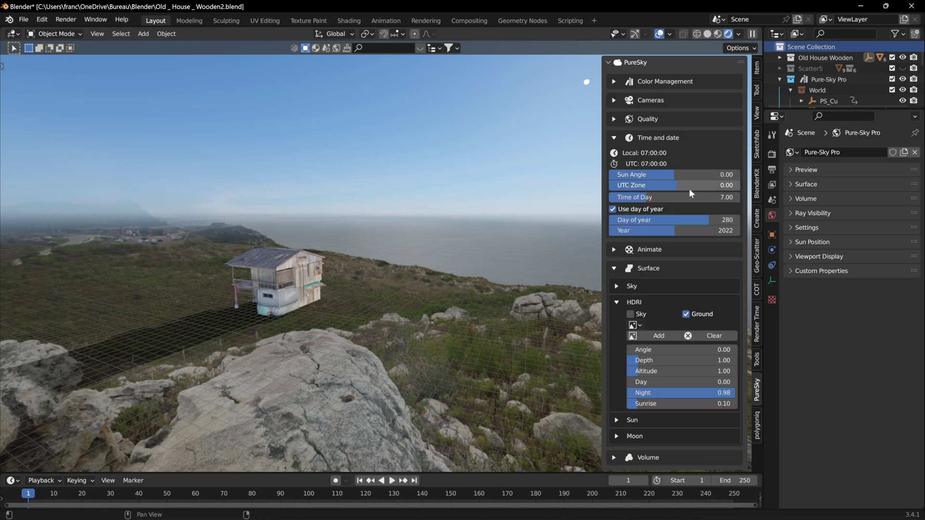
mouse_move(694, 198)
left_mouse_down()
mouse_move(651, 198)
mouse_move(694, 198)
left_mouse_up()
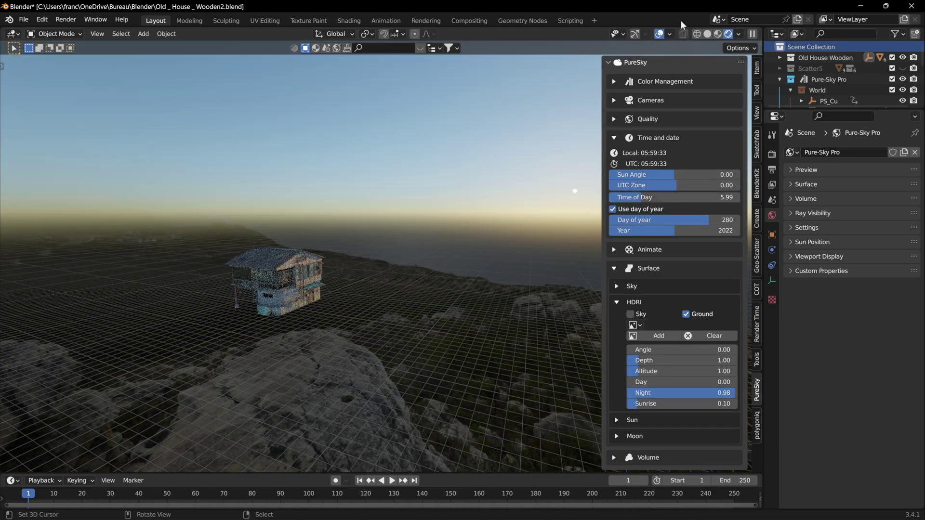
Test the HDRI Sky/Ground toggles, ending with Sky off and Ground on, and collapse Time and date.
left_click(659, 33)
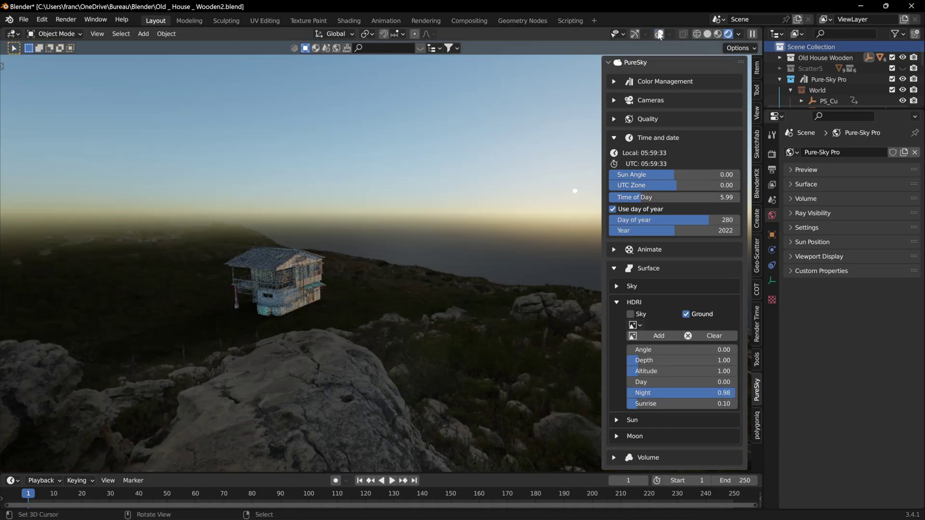
left_click(631, 313)
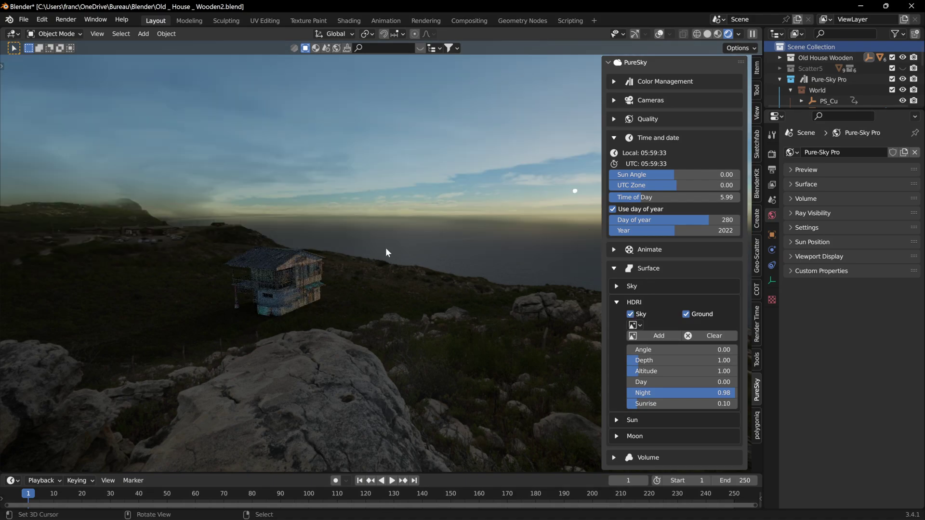
left_click(686, 315)
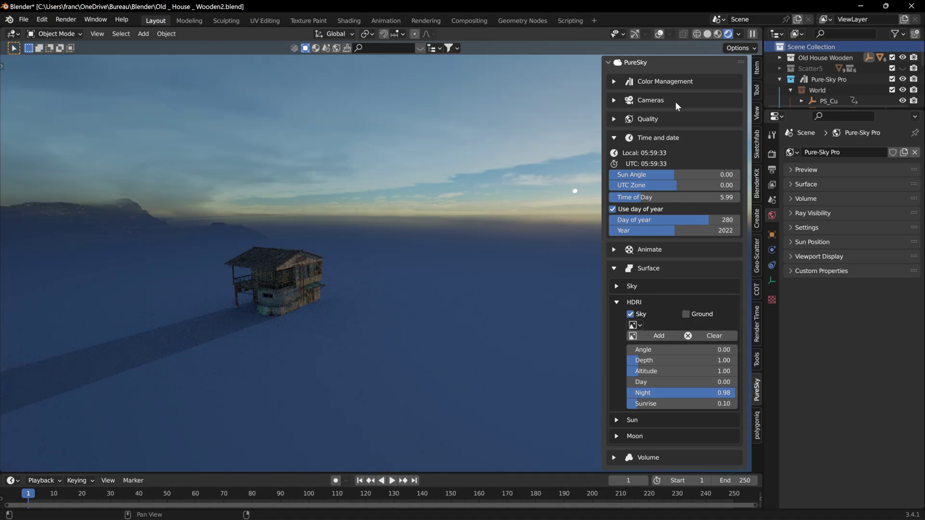
left_click(659, 34)
mouse_move(203, 229)
middle_mouse_down()
mouse_move(391, 227)
mouse_move(237, 233)
middle_mouse_up()
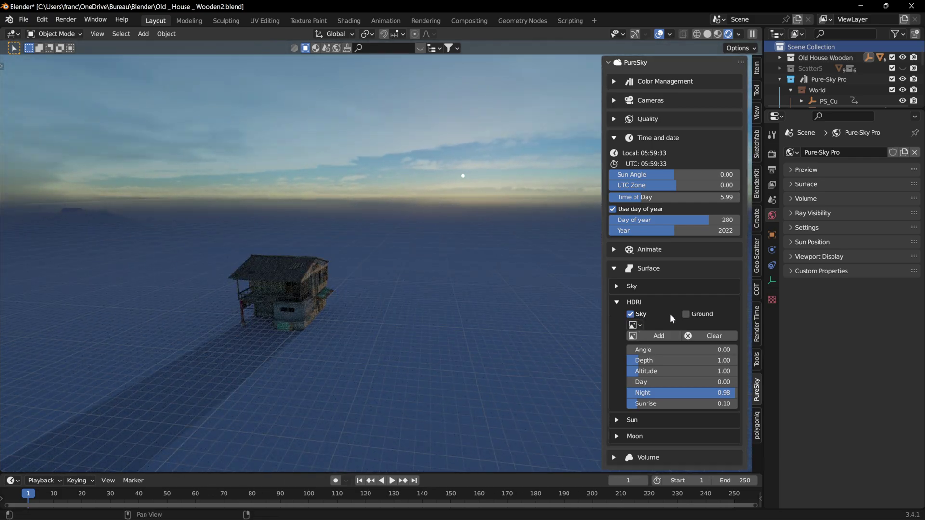
left_click(630, 314)
left_click(685, 314)
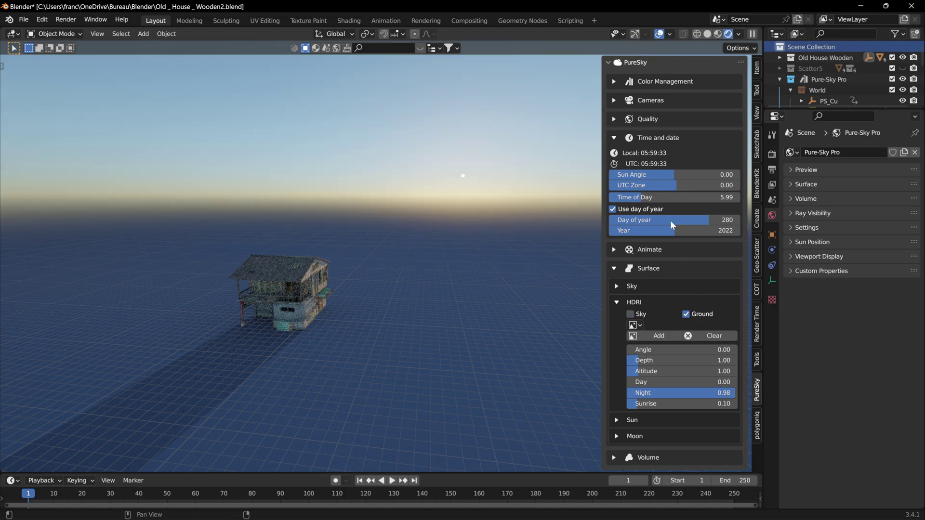
left_click(617, 138)
Set PureSky Volume Low-Level Clouds to 1, with the HDRI, Surface and Volume panels folded away.
left_click(619, 210)
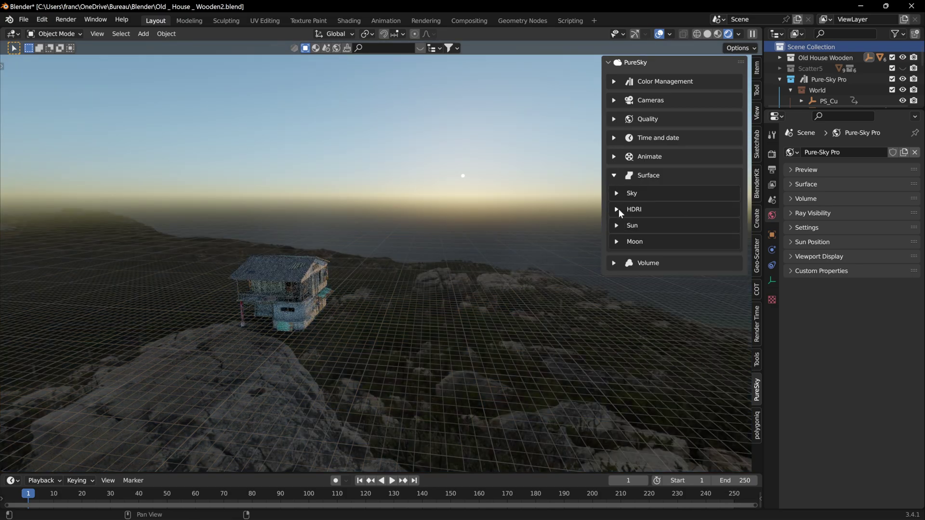
left_click(616, 262)
left_click(613, 176)
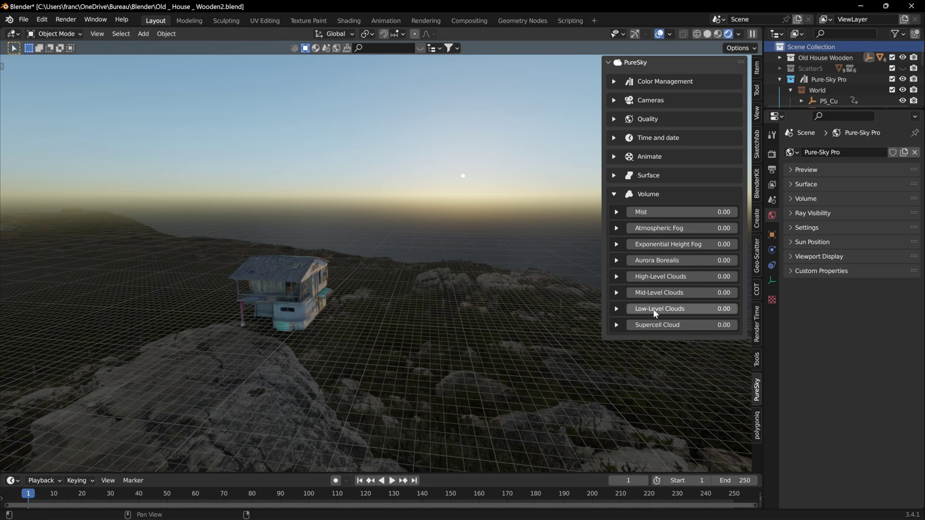
left_click(679, 309)
type("1")
key("Return")
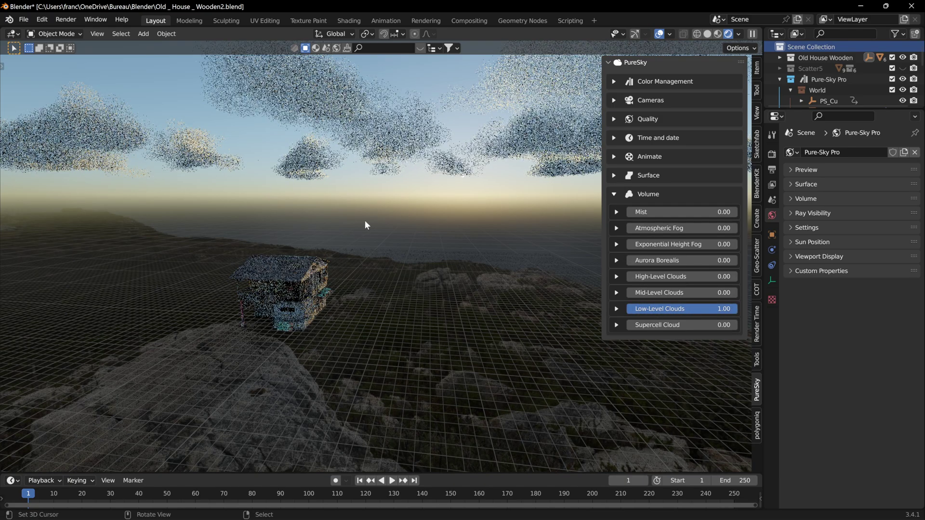
middle_click_drag(365, 220, 378, 209)
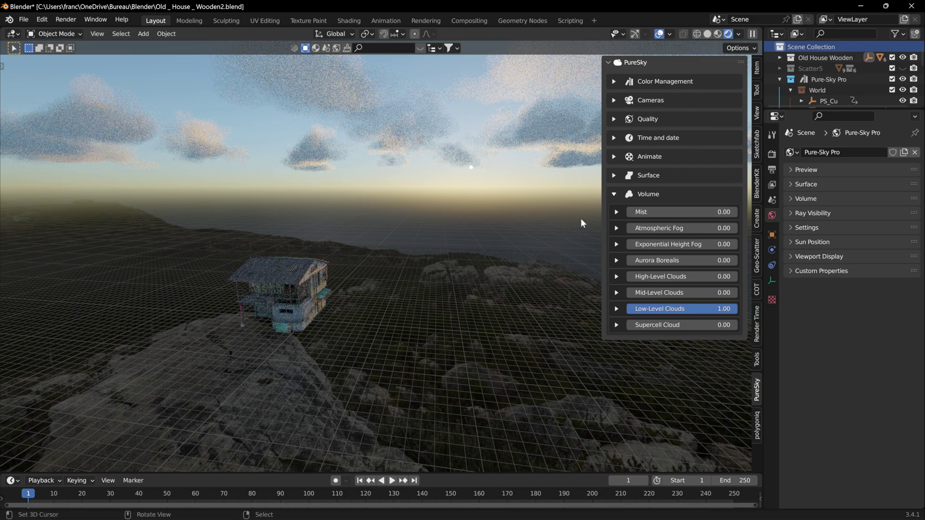
left_click(613, 192)
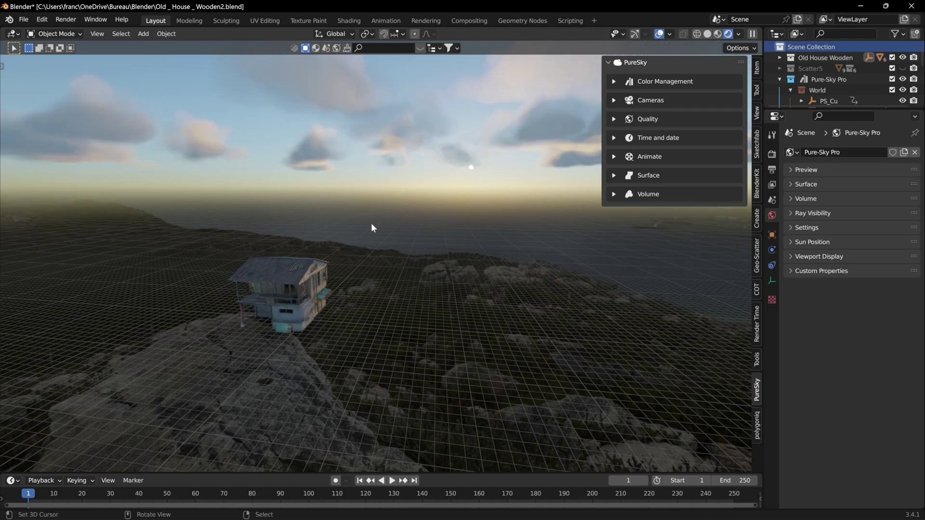